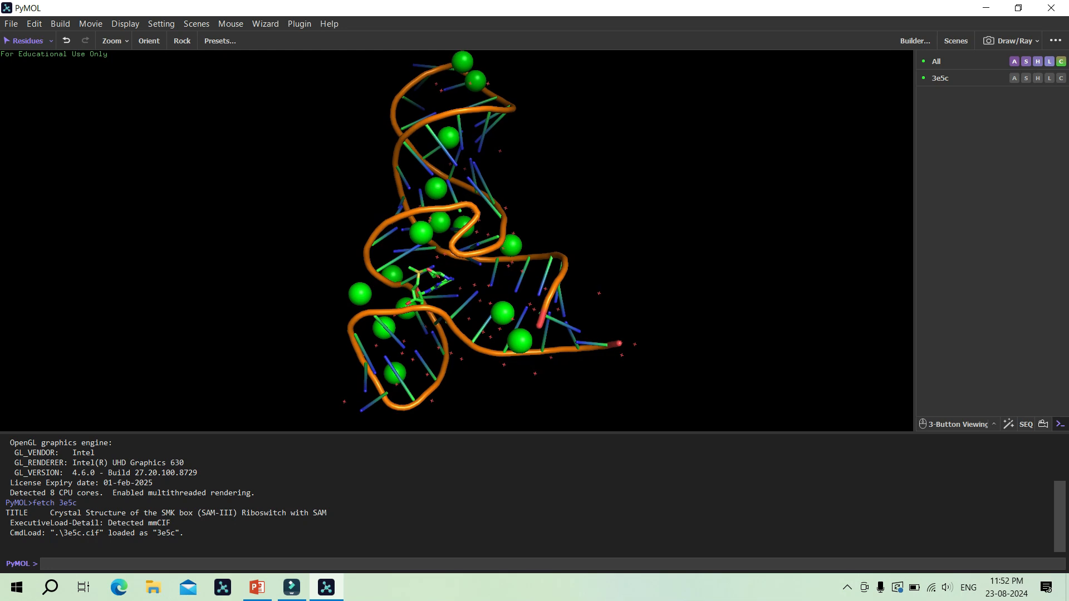
Pick five of the green spheres in the 3e5c structure to identify their residue name.
left_click_drag(390, 223, 371, 240)
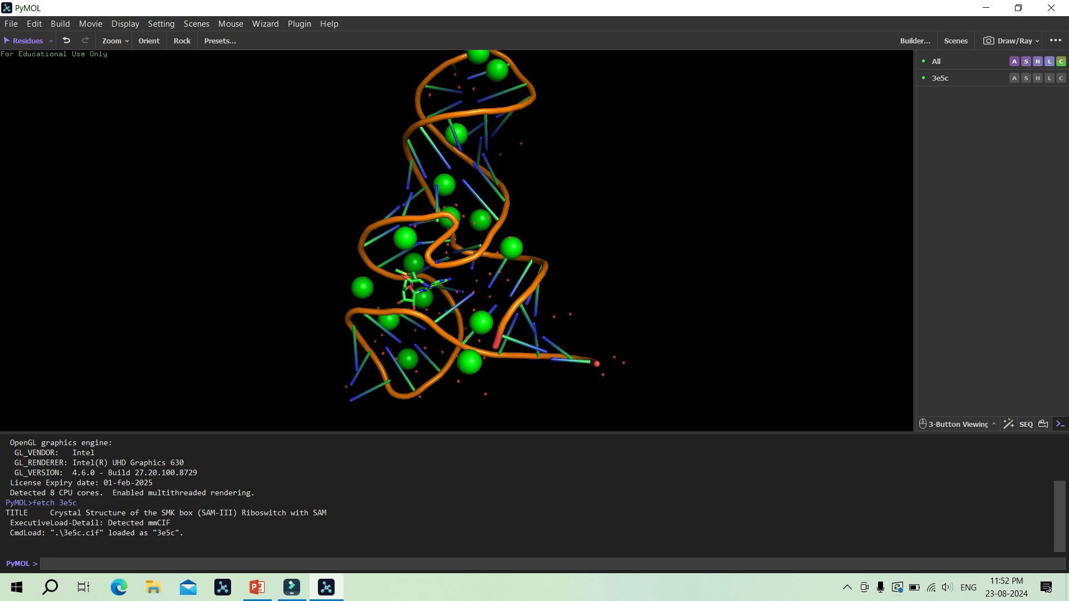
left_click(511, 248)
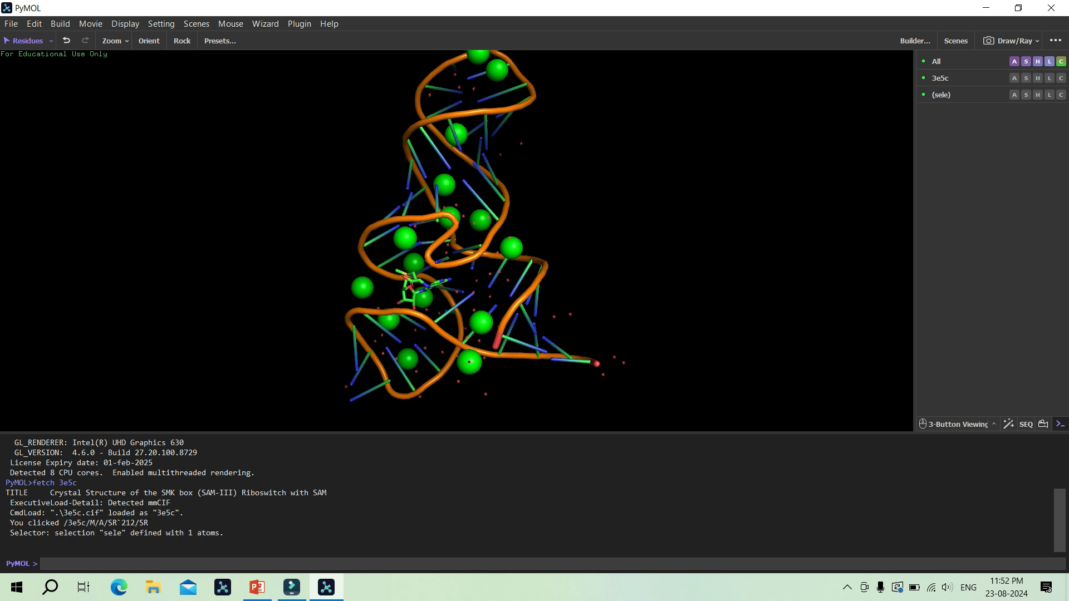
left_click(481, 323)
left_click(470, 362)
left_click(480, 220)
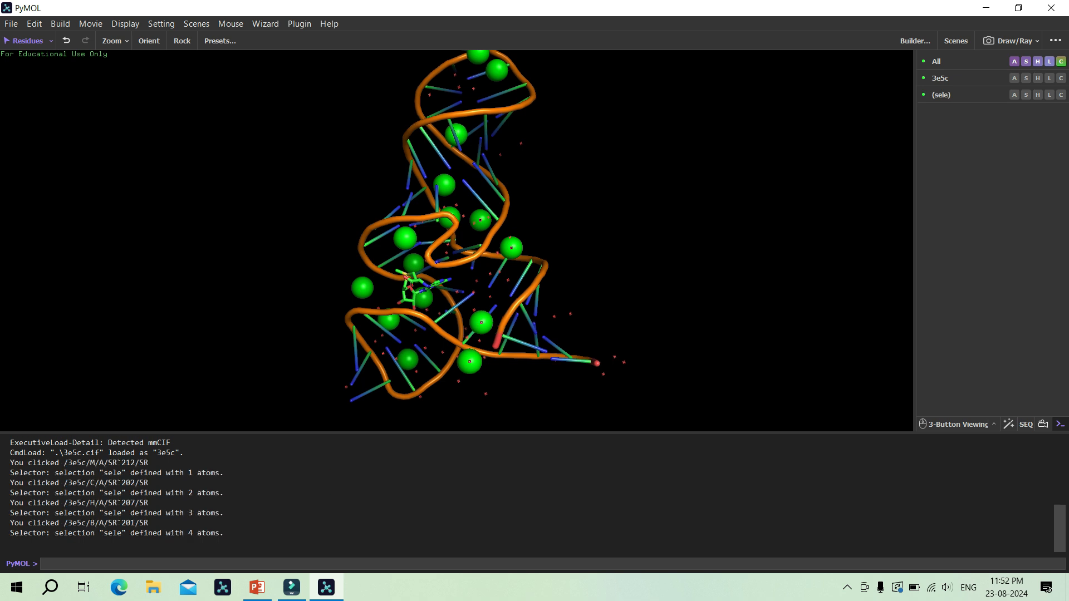
left_click(601, 184)
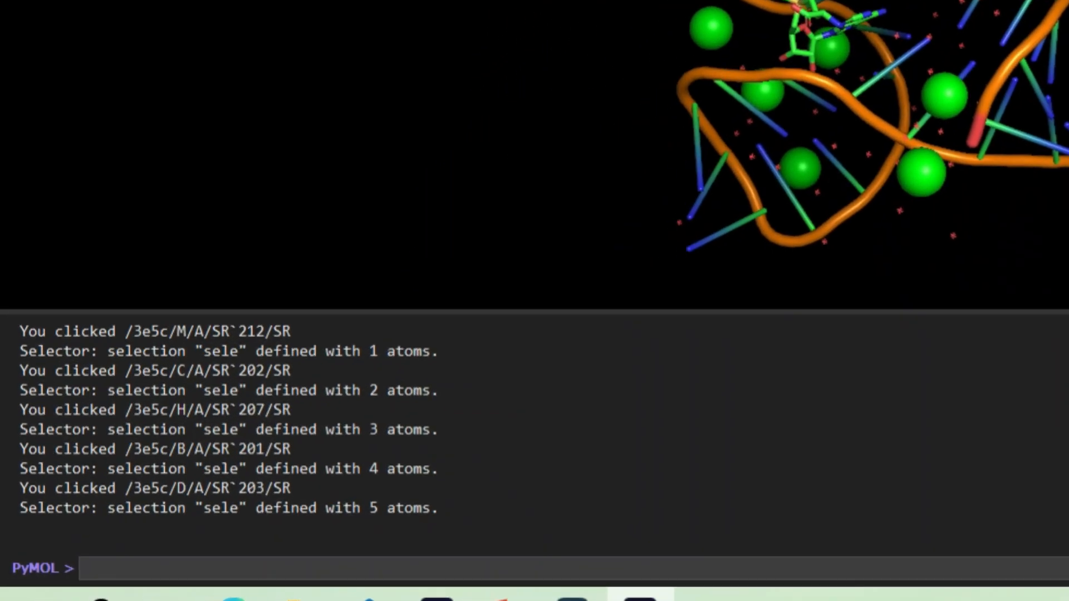
Create a selection named ions containing every residue named SR.
type("select ")
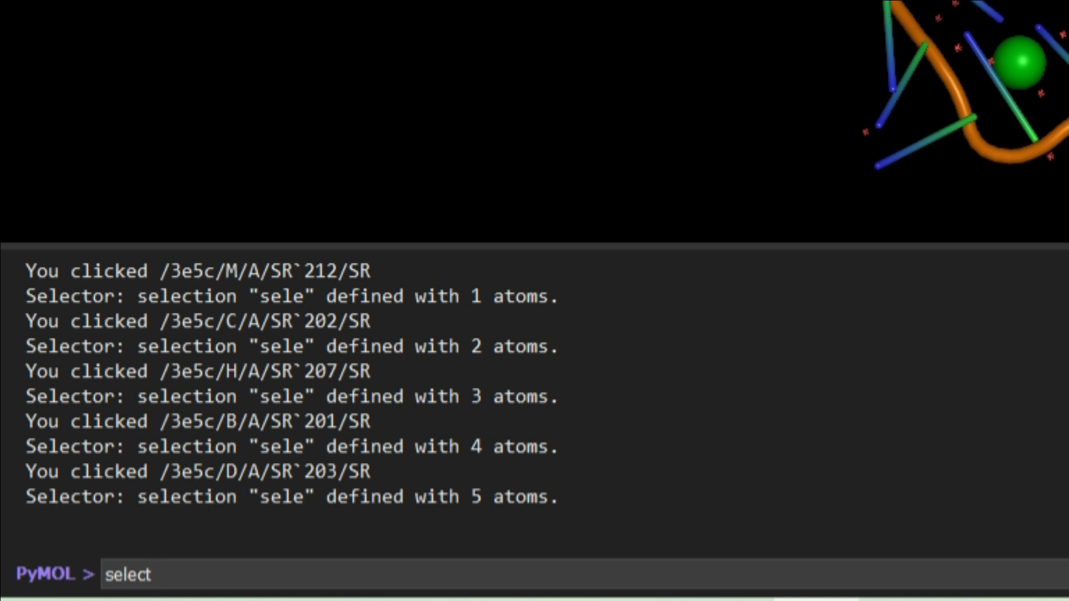
type("ions,")
type("resn ")
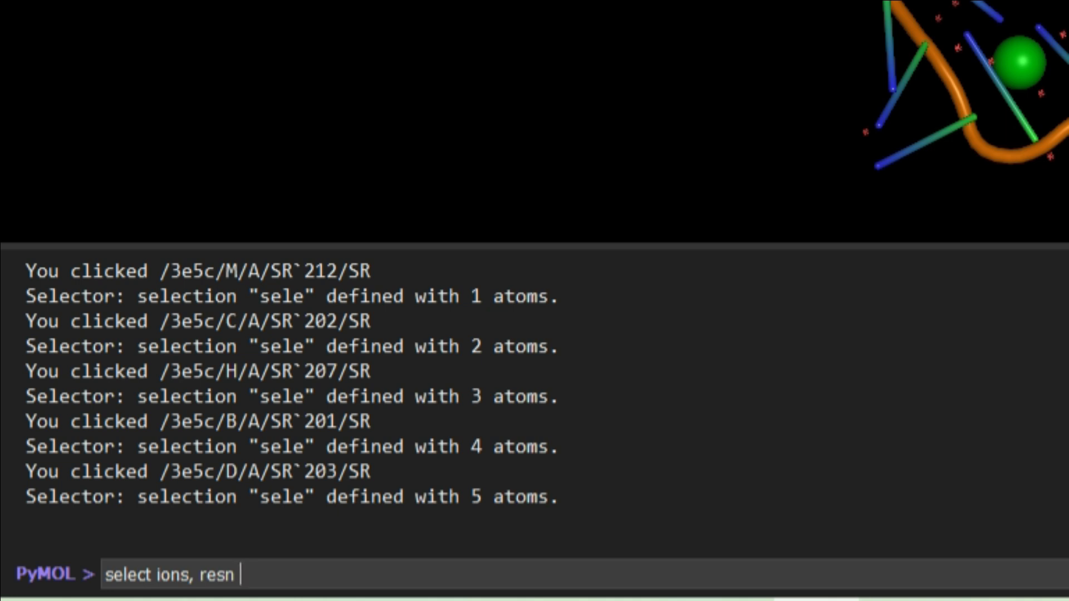
type("SR")
key("Return")
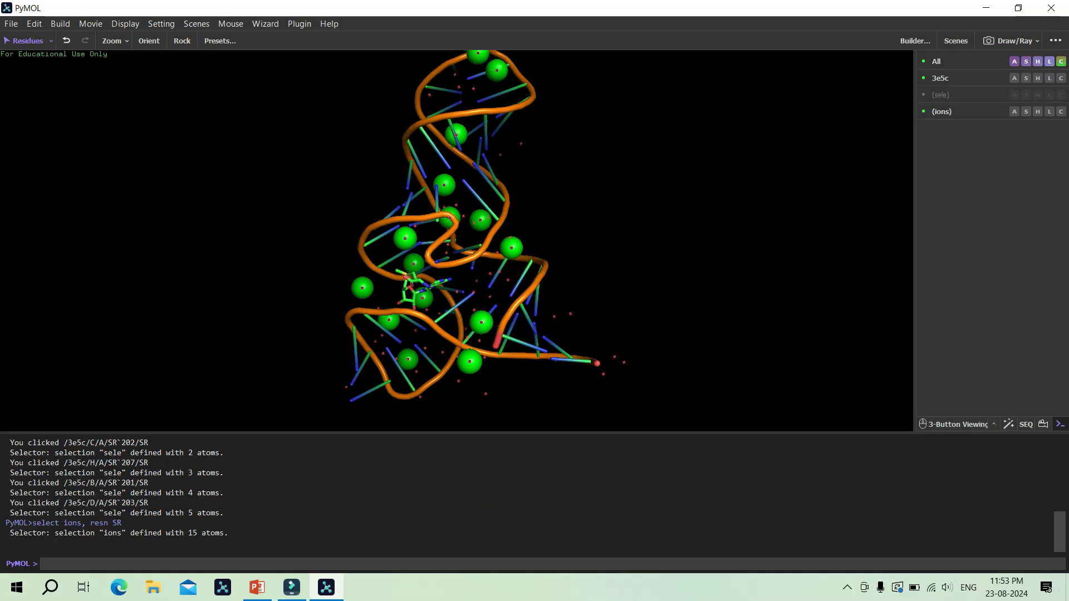
Hide the sphere representation of the ions selection and turn off its selection markers.
right_click_drag(457, 240, 457, 308)
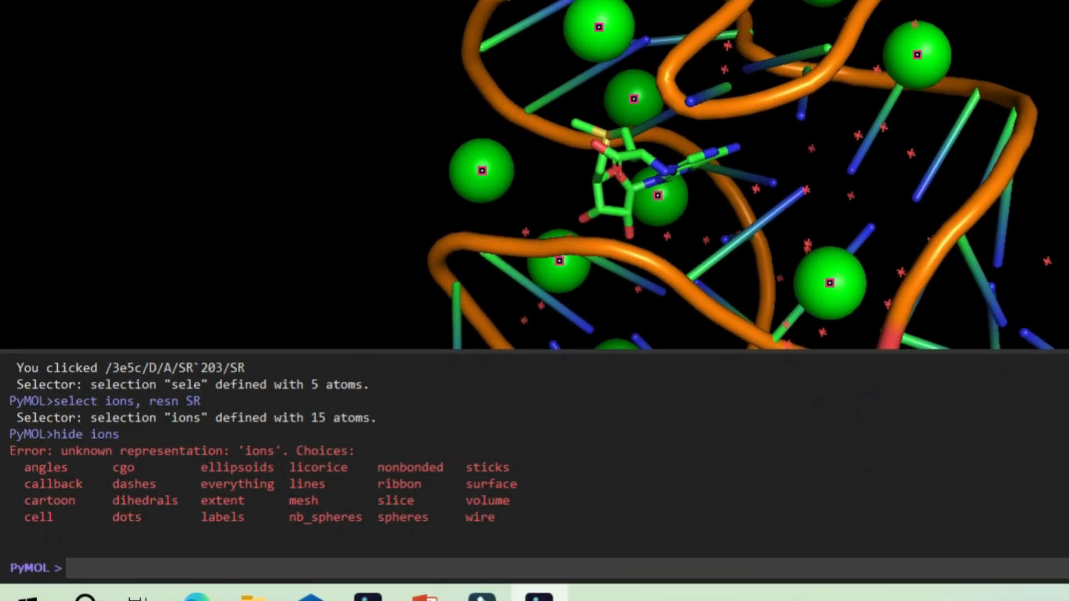
type("hide")
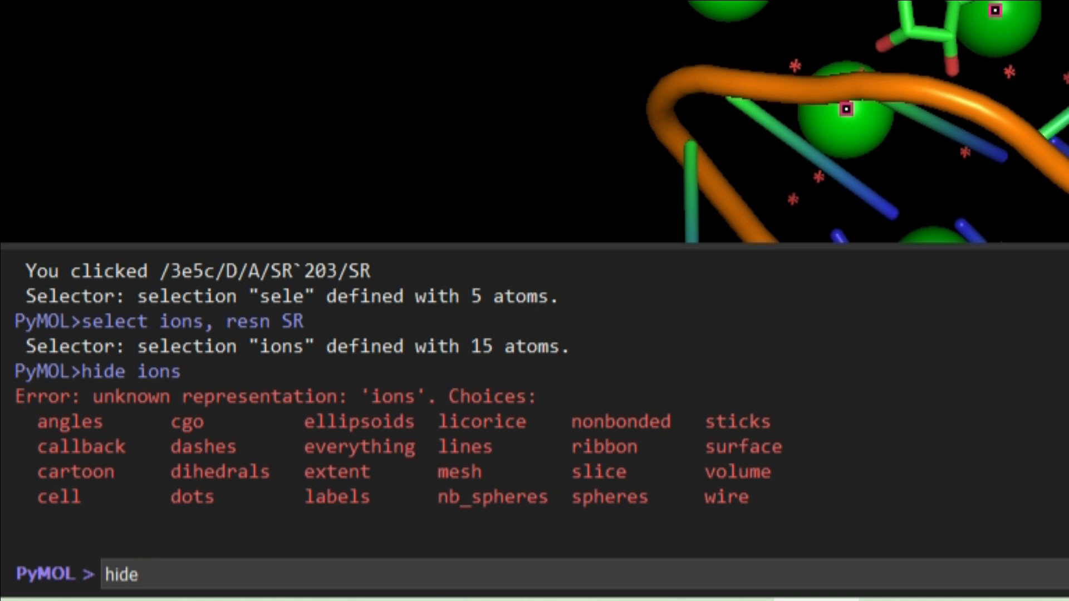
type("sphere, ")
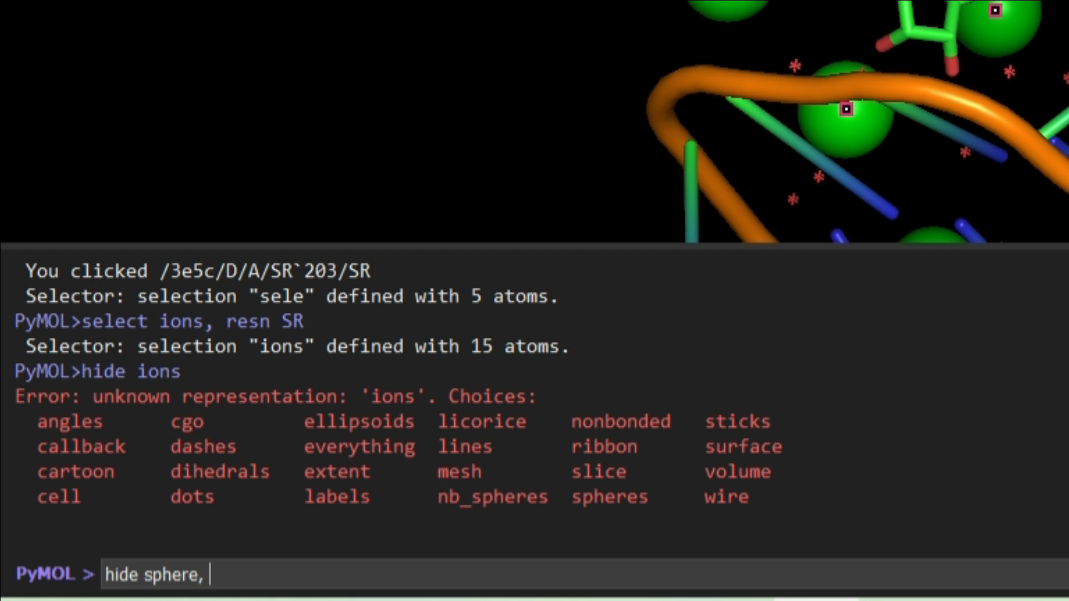
type("ions")
key("Return")
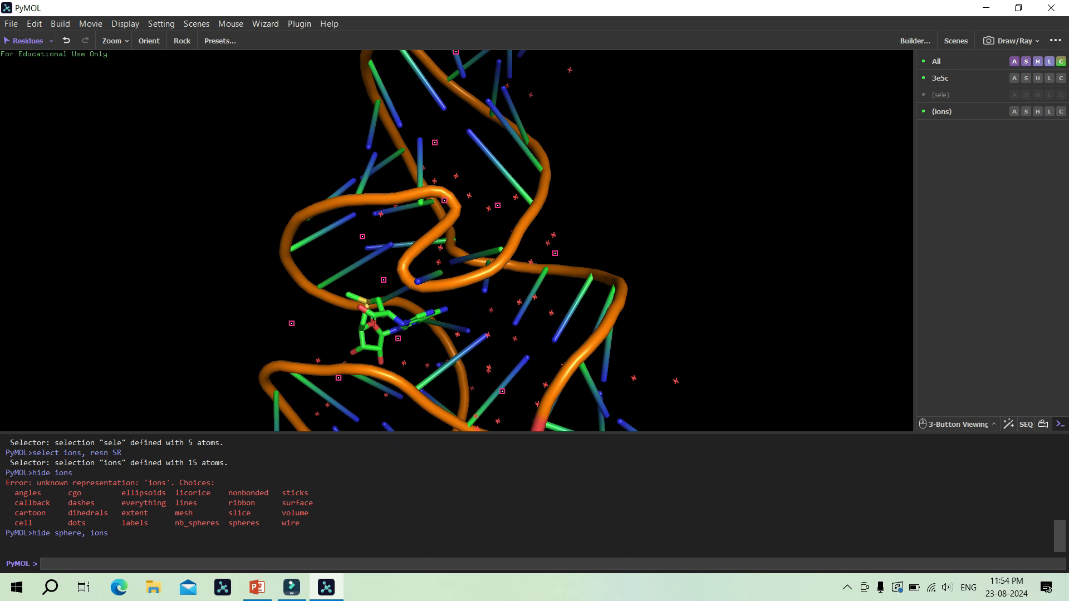
left_click(942, 111)
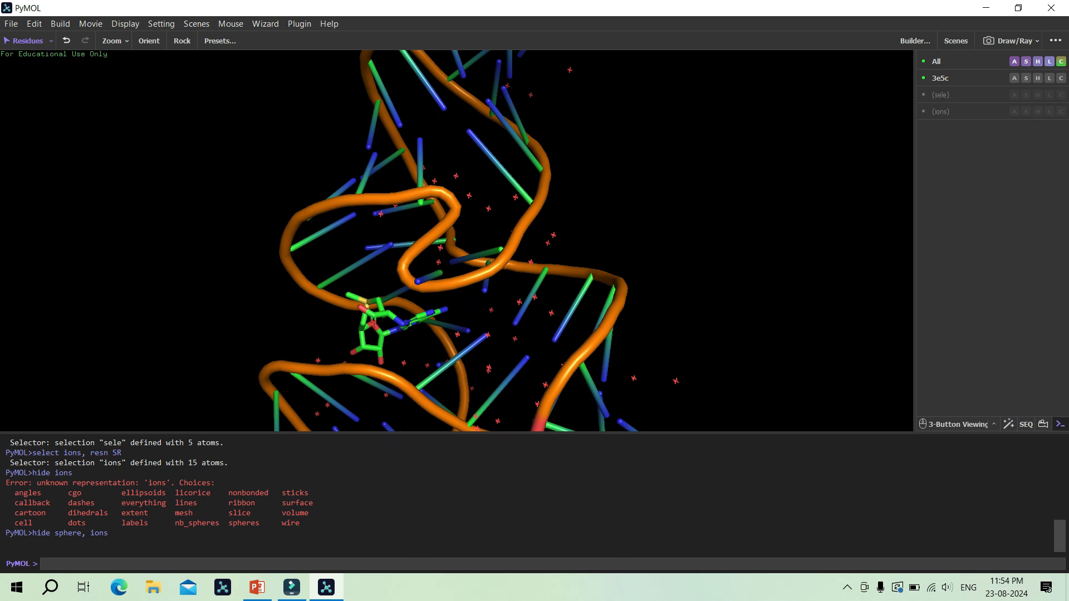
Create a selection named sp_bb containing the backbone atoms.
right_click_drag(613, 251, 613, 190)
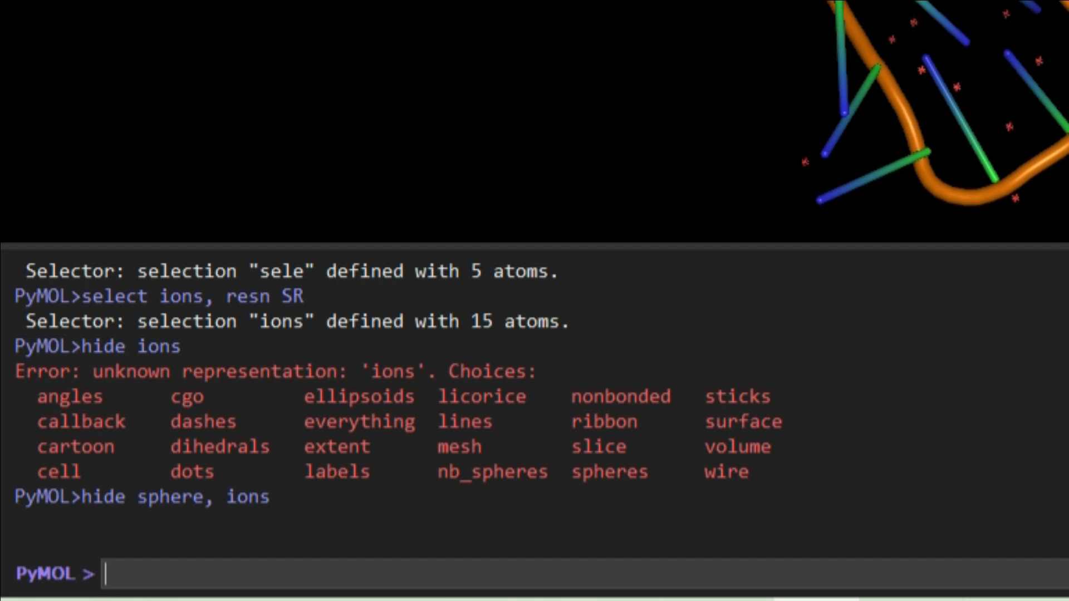
type("select")
type("sp")
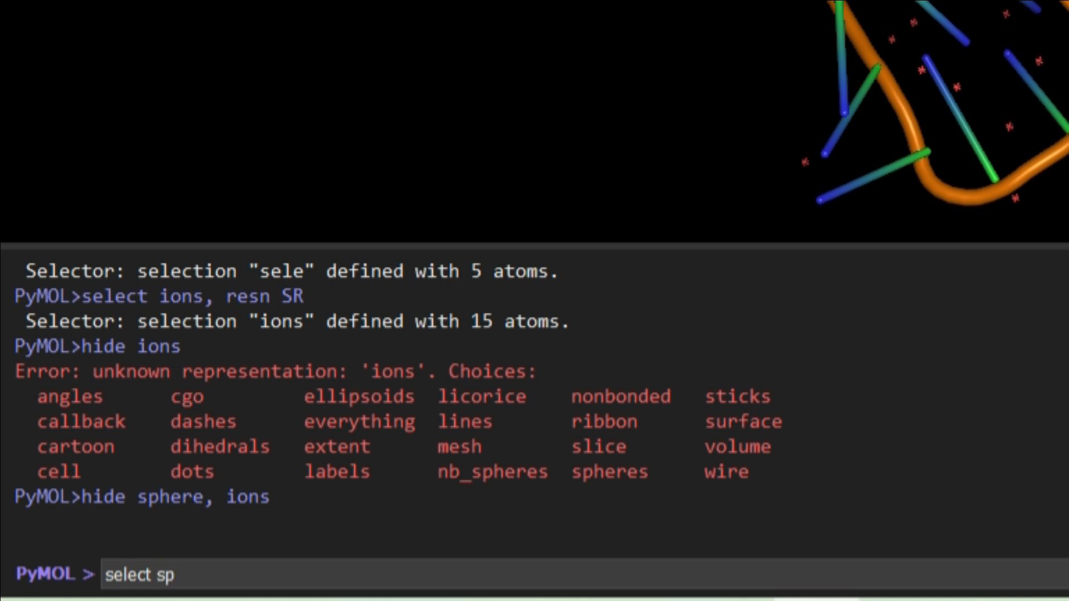
type("_bb,")
type("backbone")
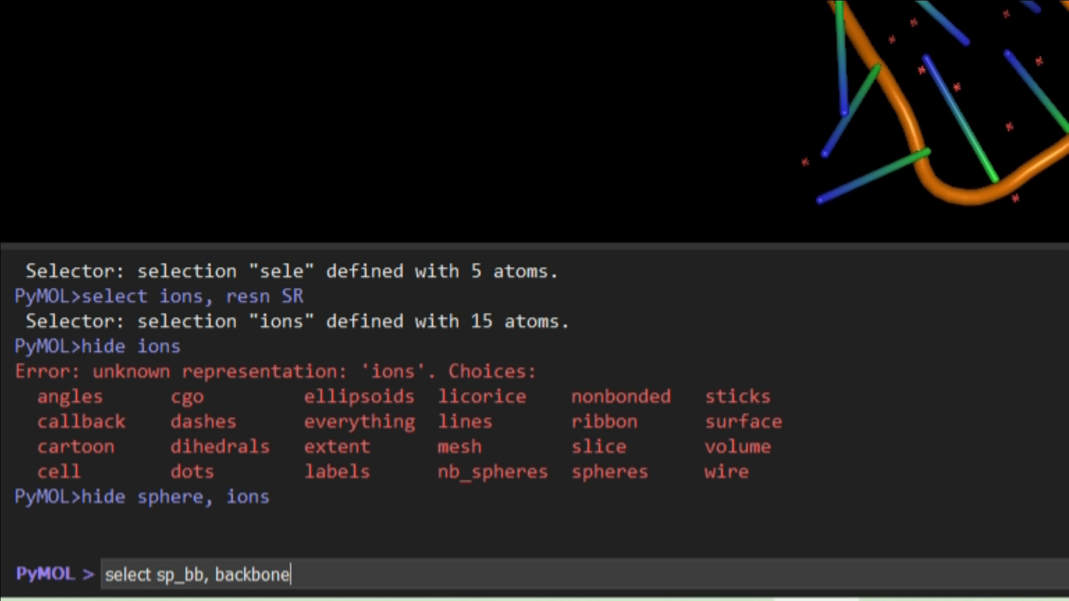
key("Return")
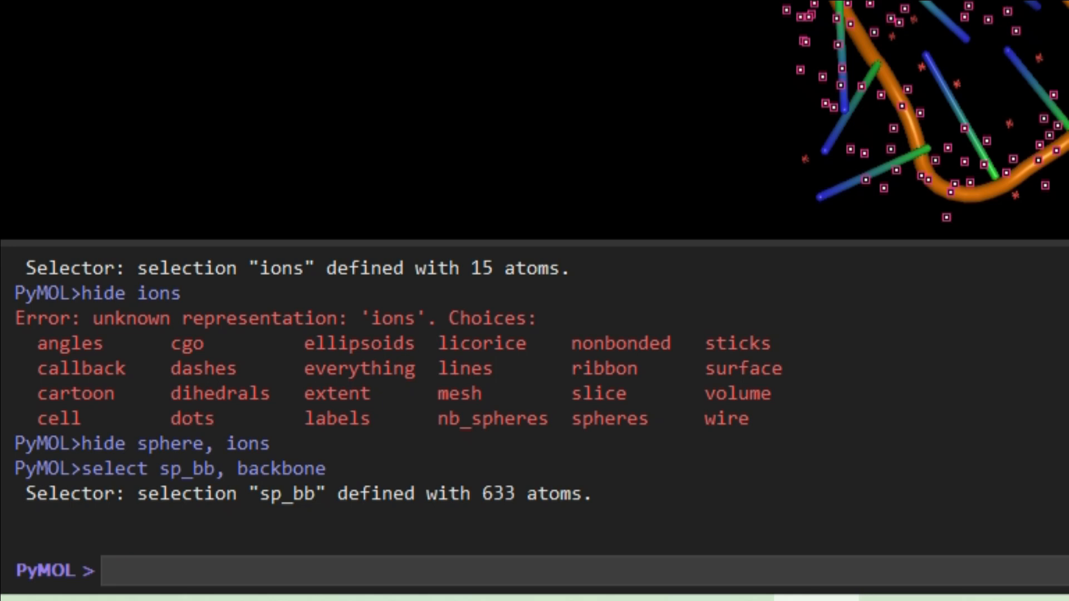
Create a selection named bases containing all non-backbone atoms, using the expression !backbone.
type("sele")
key("BackSpace")
key("BackSpace")
type("elect bases, !")
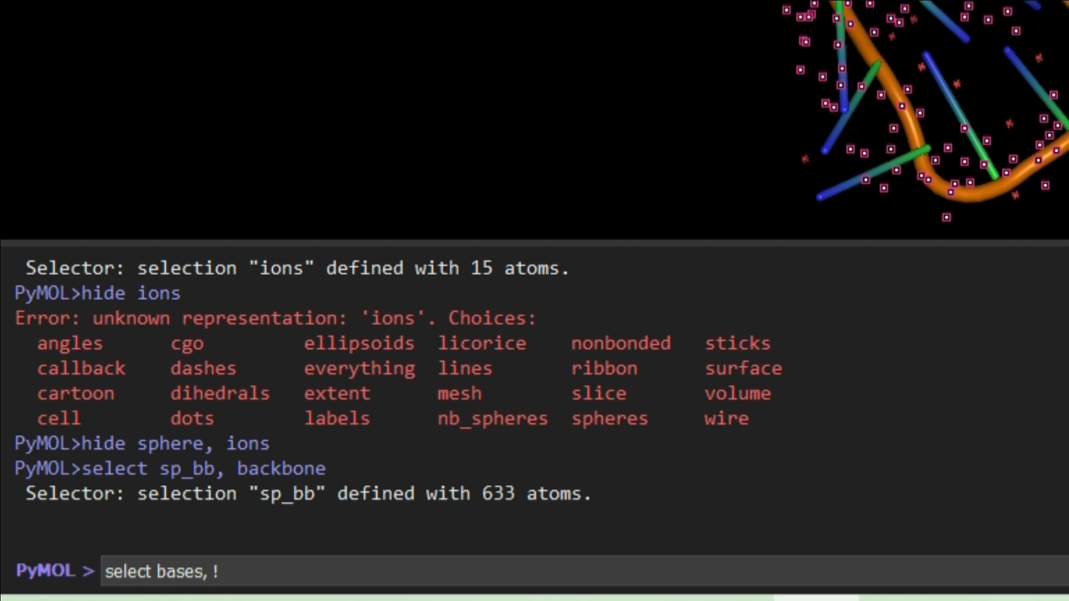
type("backbone")
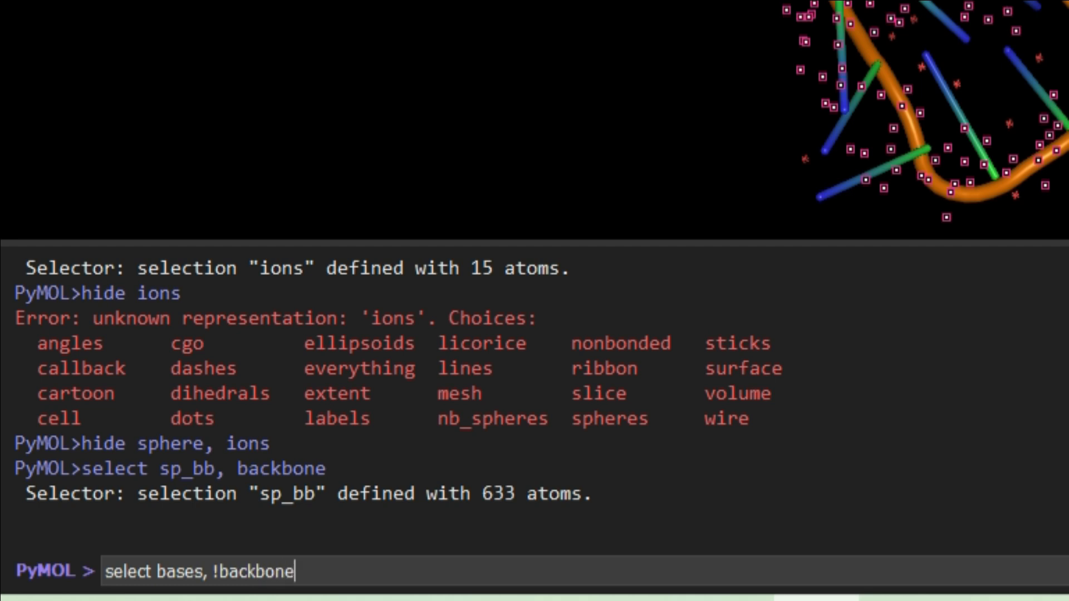
key("Return")
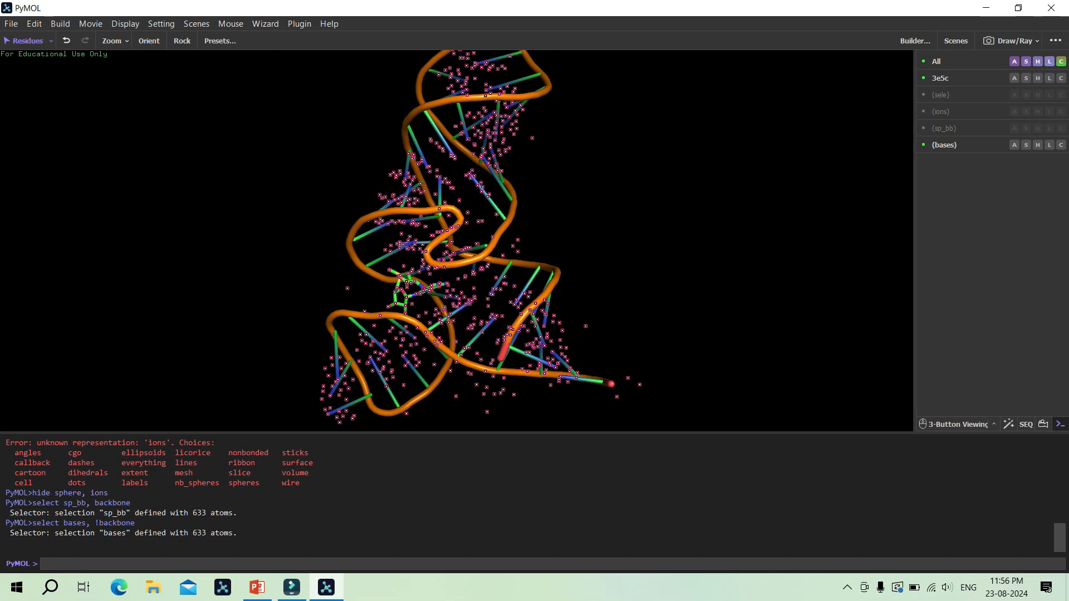
Toggle the sp_bb and bases selections to compare which atoms each covers, leaving both sets of markers off.
left_click(944, 145)
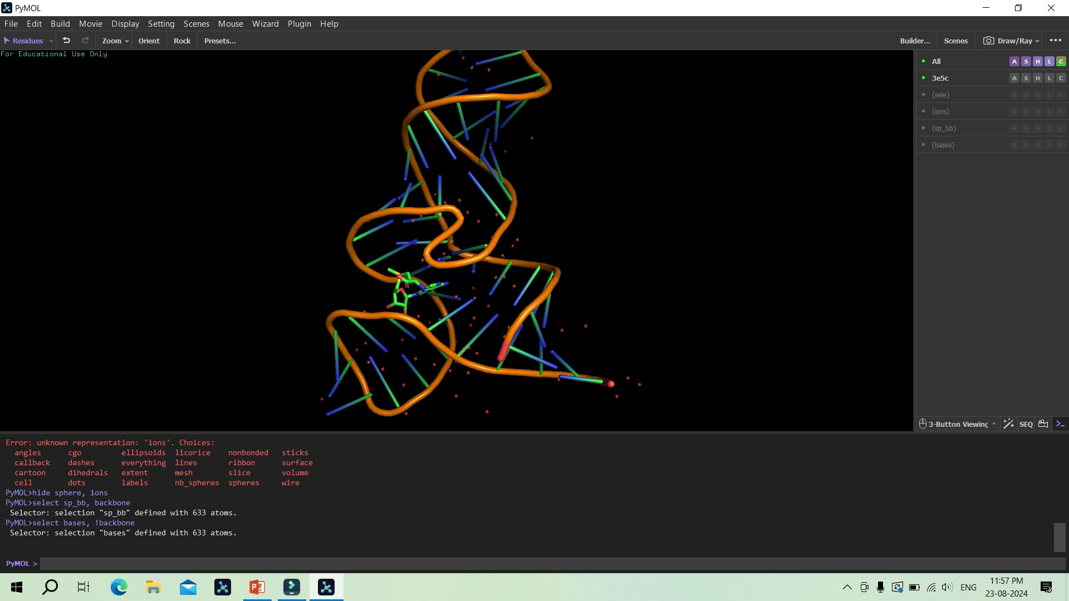
left_click(945, 128)
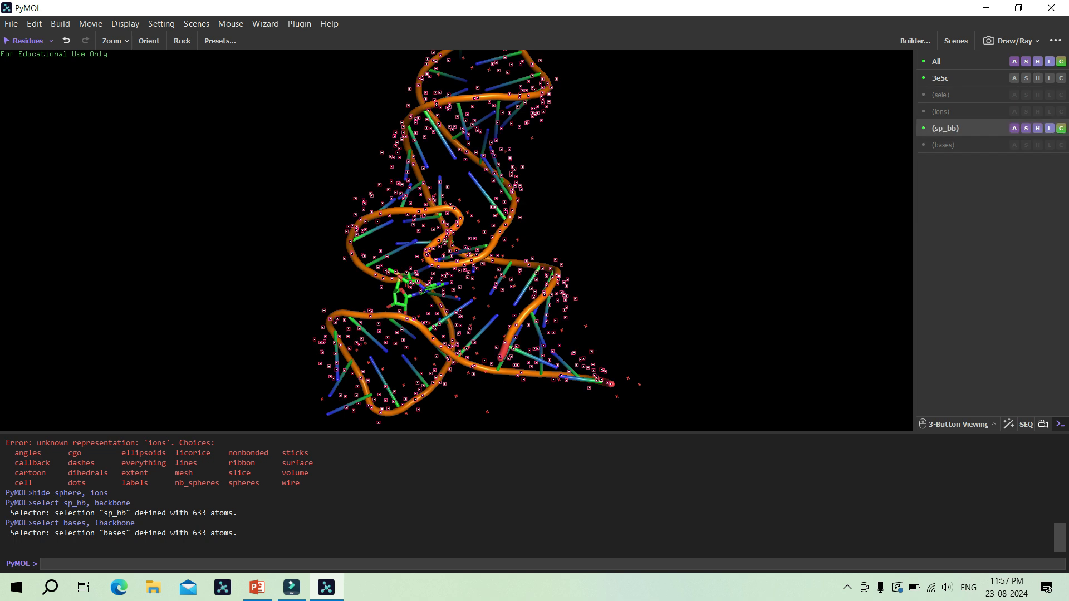
left_click(945, 128)
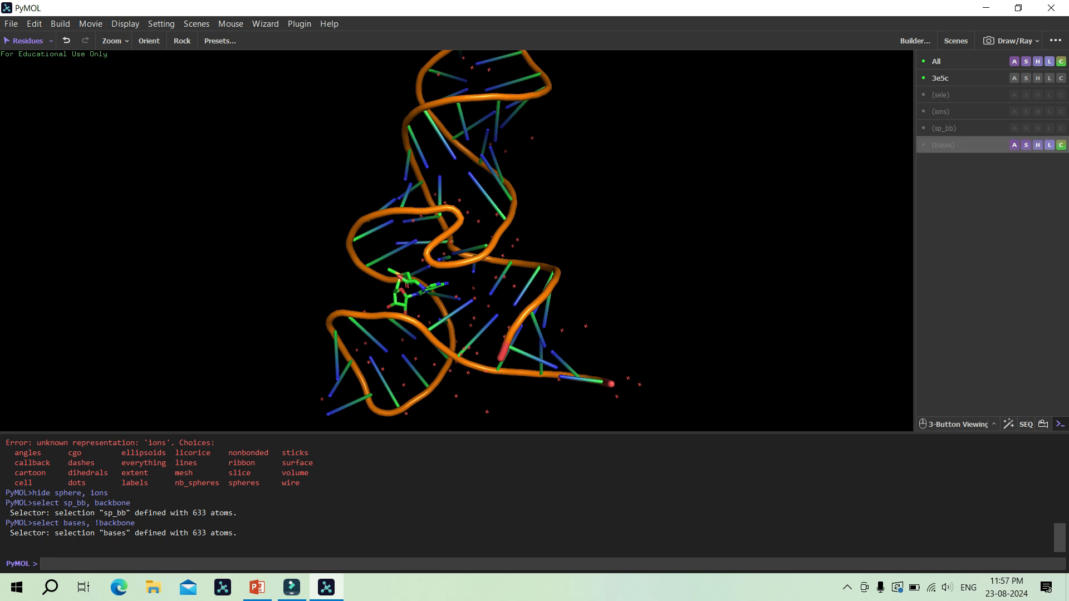
left_click(943, 145)
left_click(944, 145)
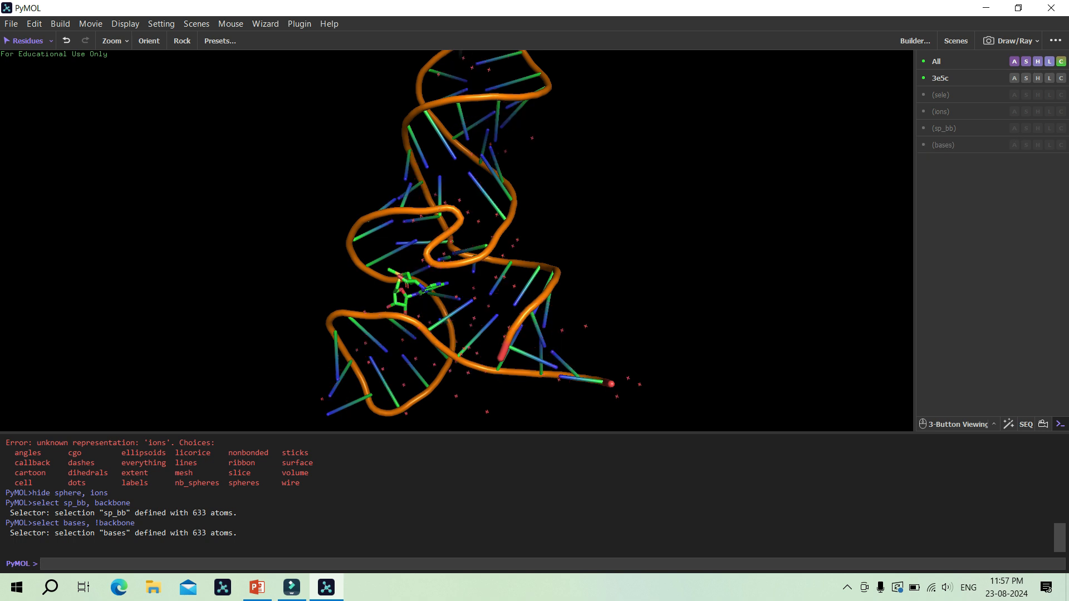
left_click(944, 145)
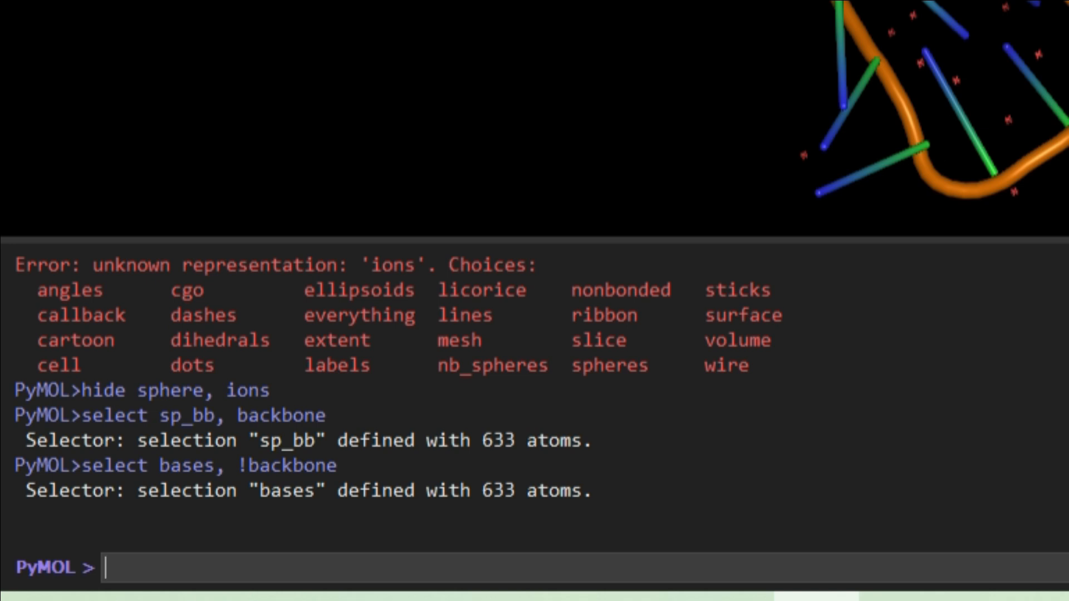
Hide the cartoon representation of the bases selection and show it as sticks instead.
type("hide cartoon")
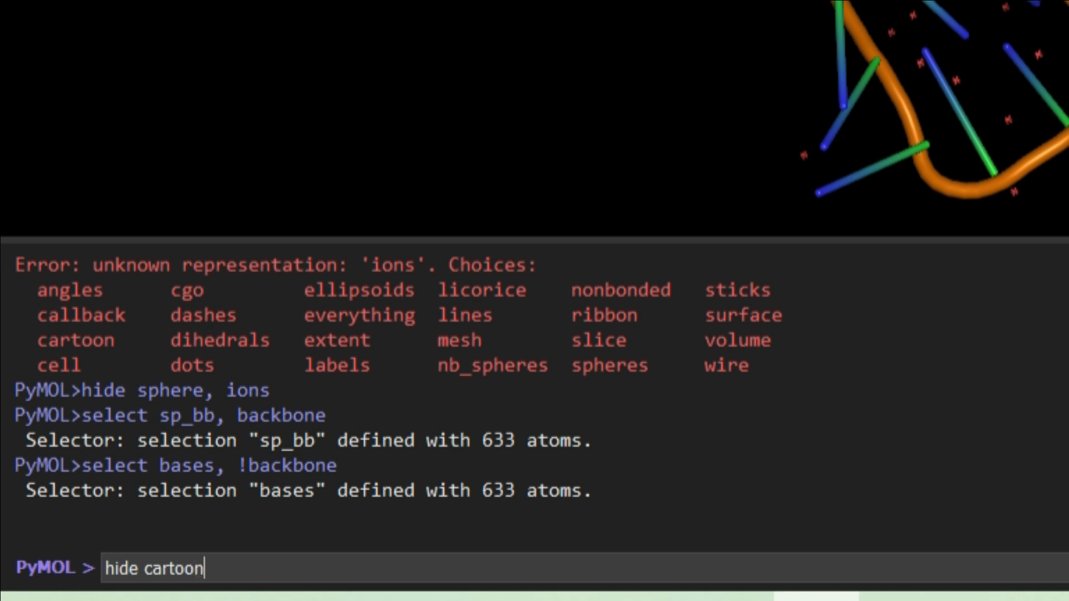
type(", bases")
key("Return")
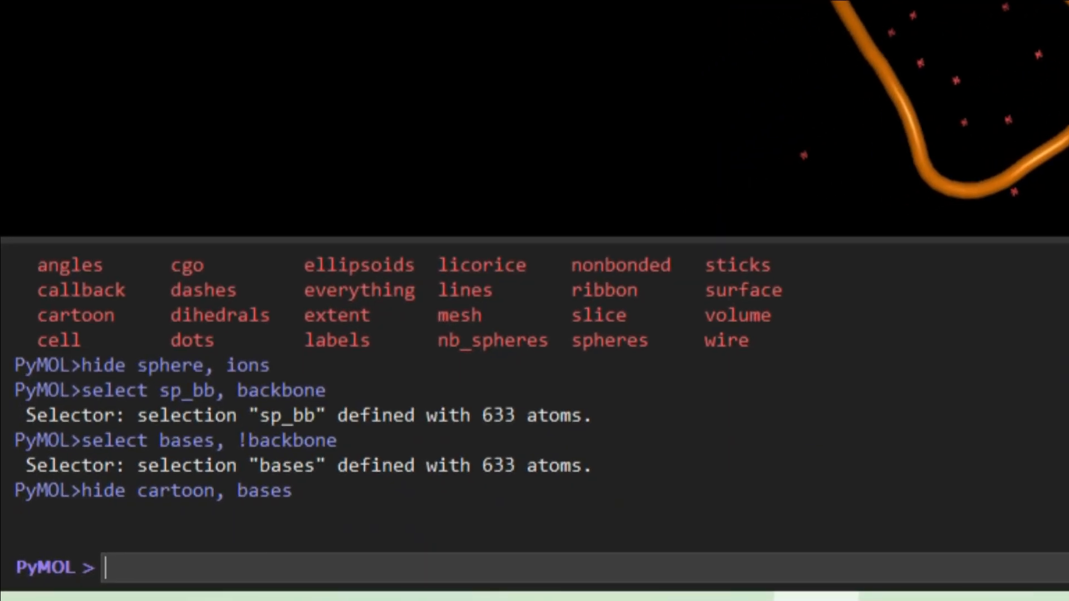
type("show sticks")
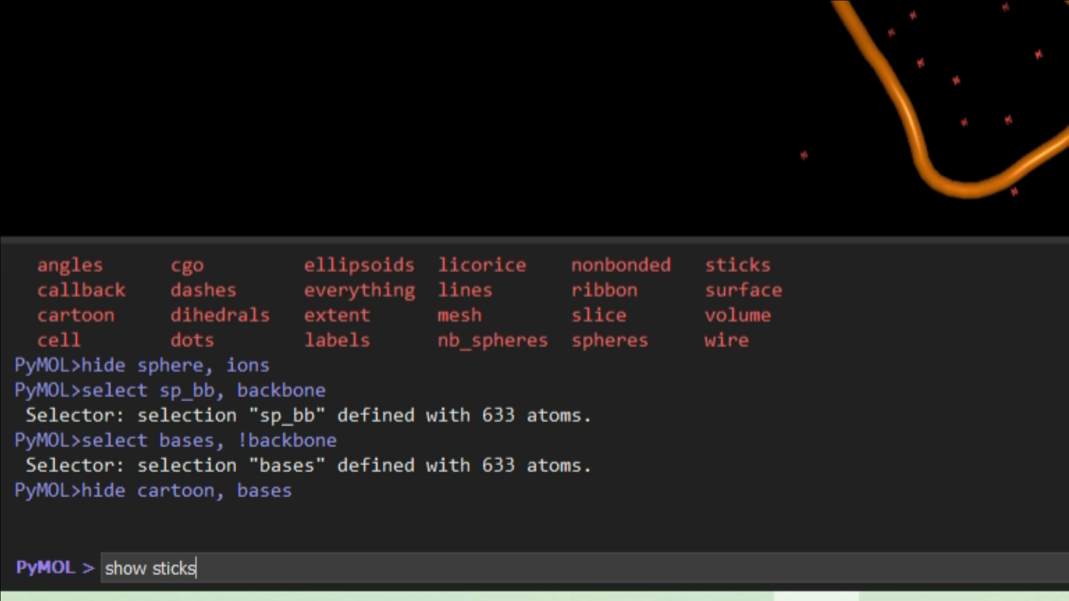
type(", bases")
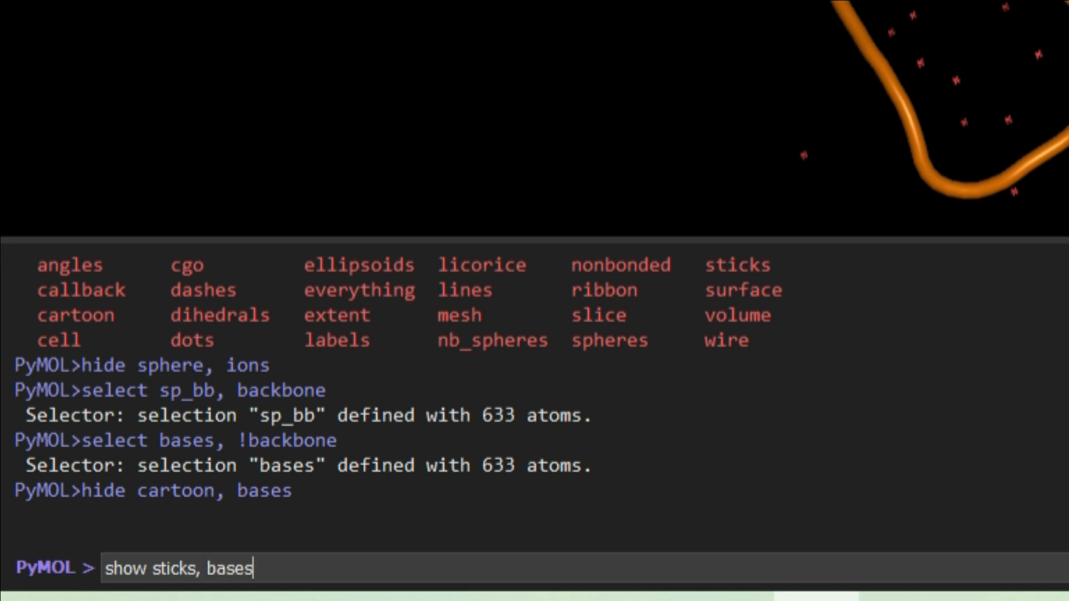
key("Return")
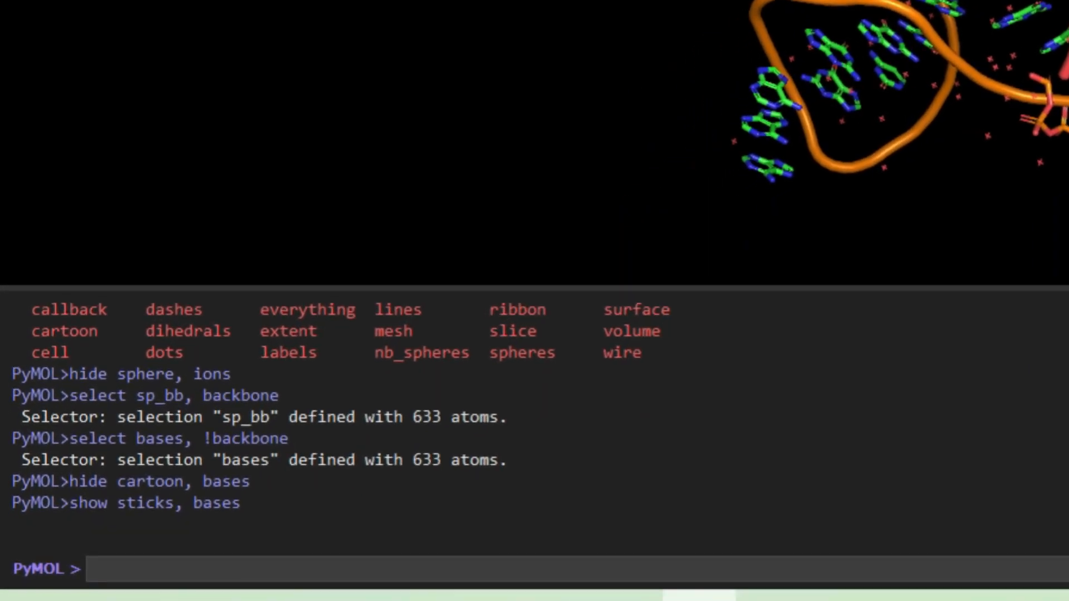
Create a selection named upper containing residues 8-38.
type("s")
type("elect ")
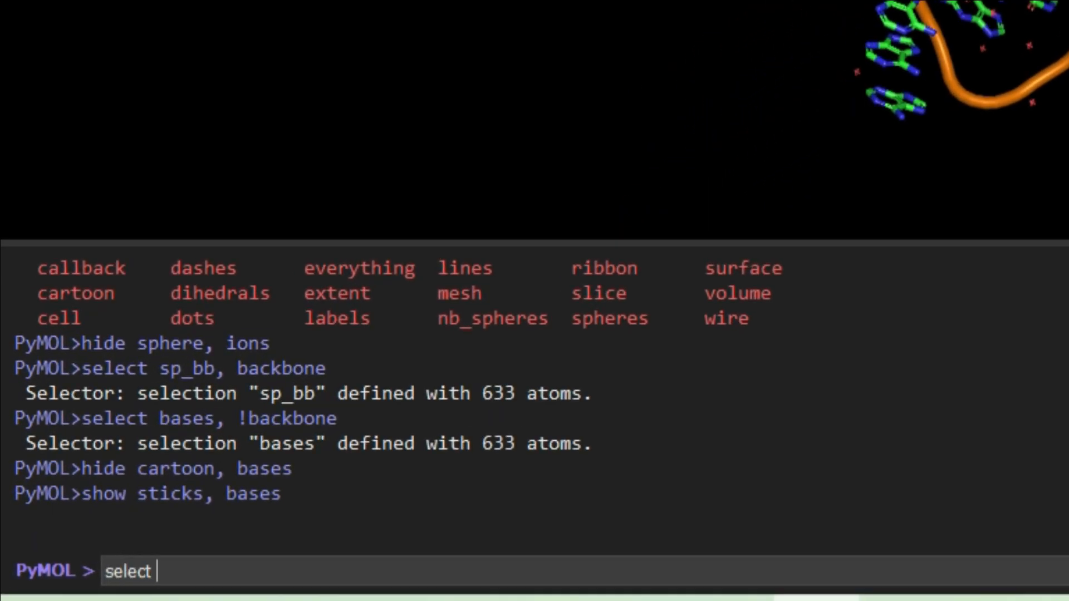
type("upper,")
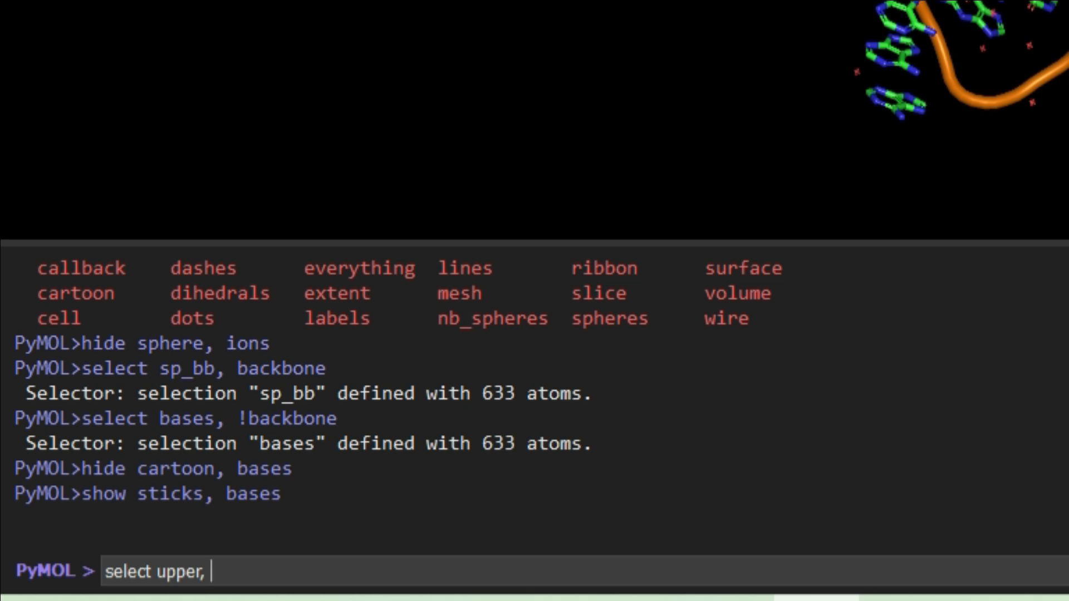
type("resi")
type("8-38")
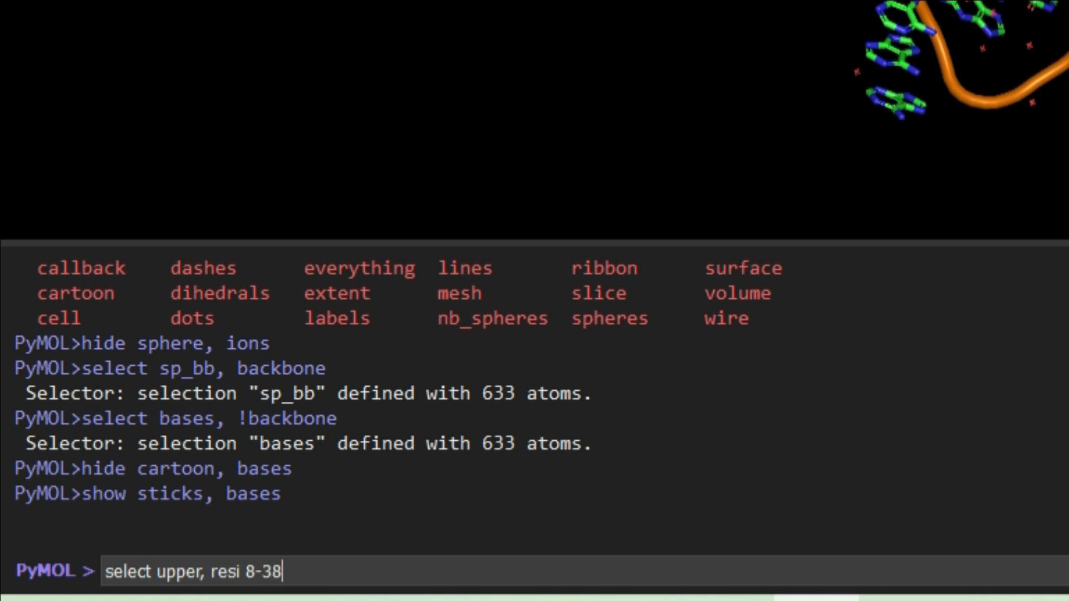
key("Return")
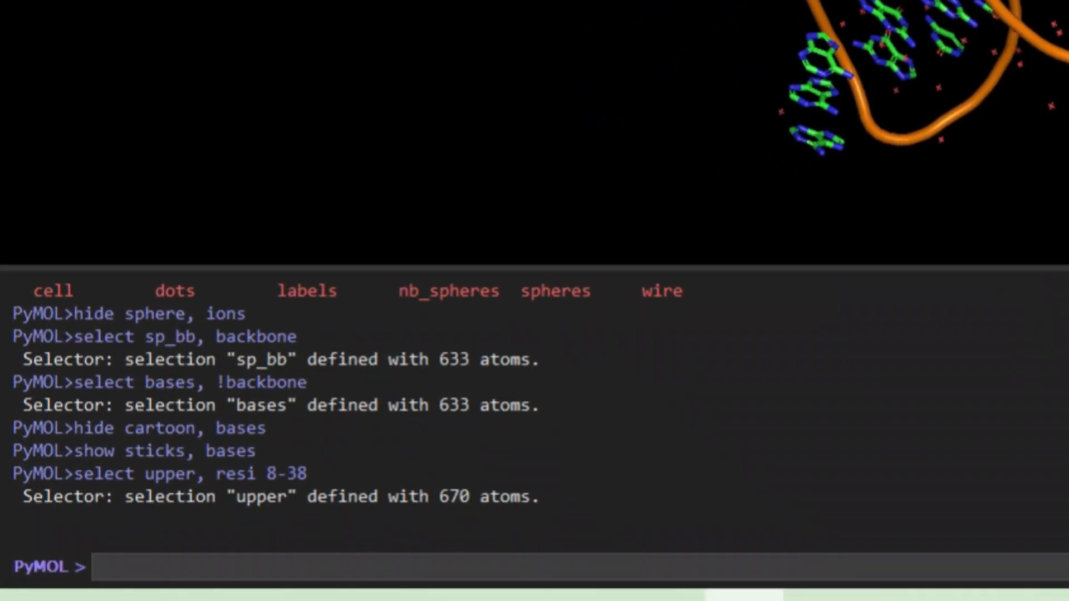
Create a selection named lower containing residues 41-47.
key("Up")
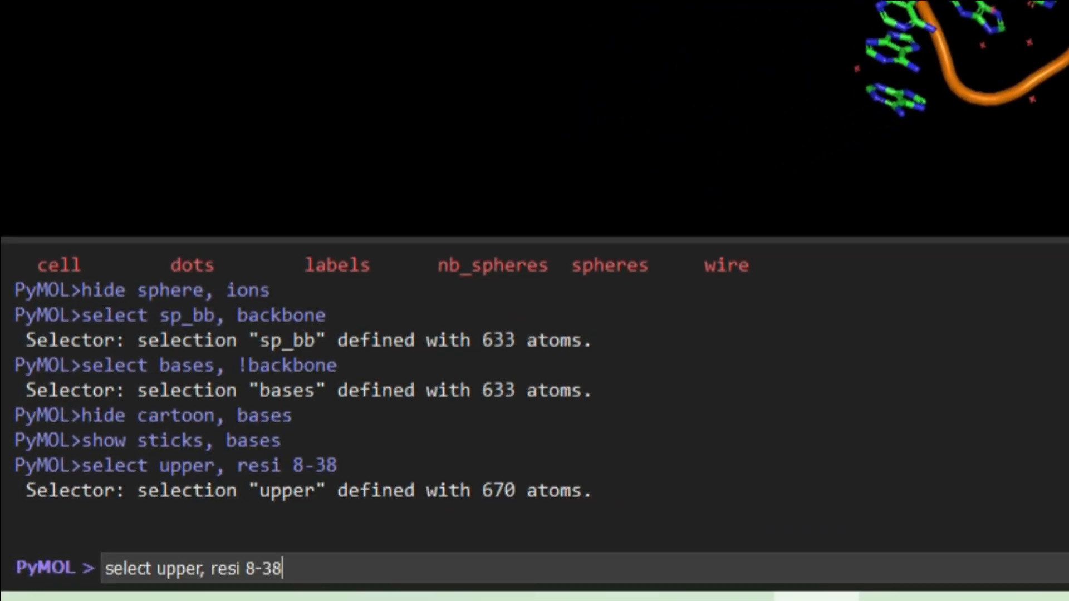
key("Left")
key("Left")
key("Left")
key("Left")
key("Left")
key("Left")
key("Left")
key("Left")
key("Left")
key("Left")
key("Left")
key("ctrl+shift+Left")
key("BackSpace")
type("lower")
key("Right")
key("Right")
key("Right")
key("Right")
key("Right")
key("Right")
key("Right")
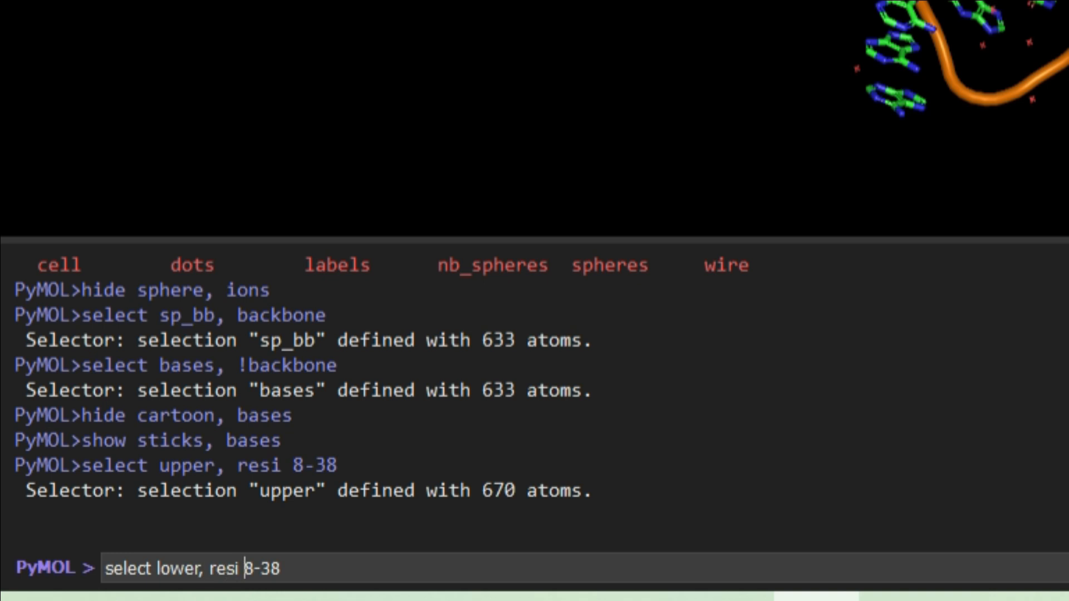
key("shift+Right")
key("shift+Right")
key("shift+Right")
key("shift+Right")
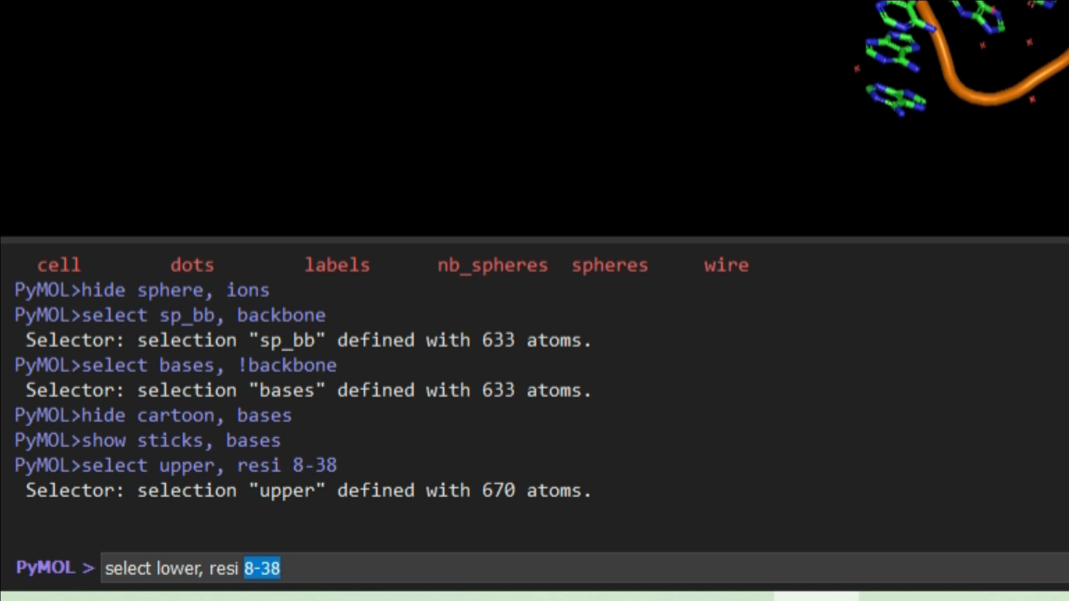
type("41-4")
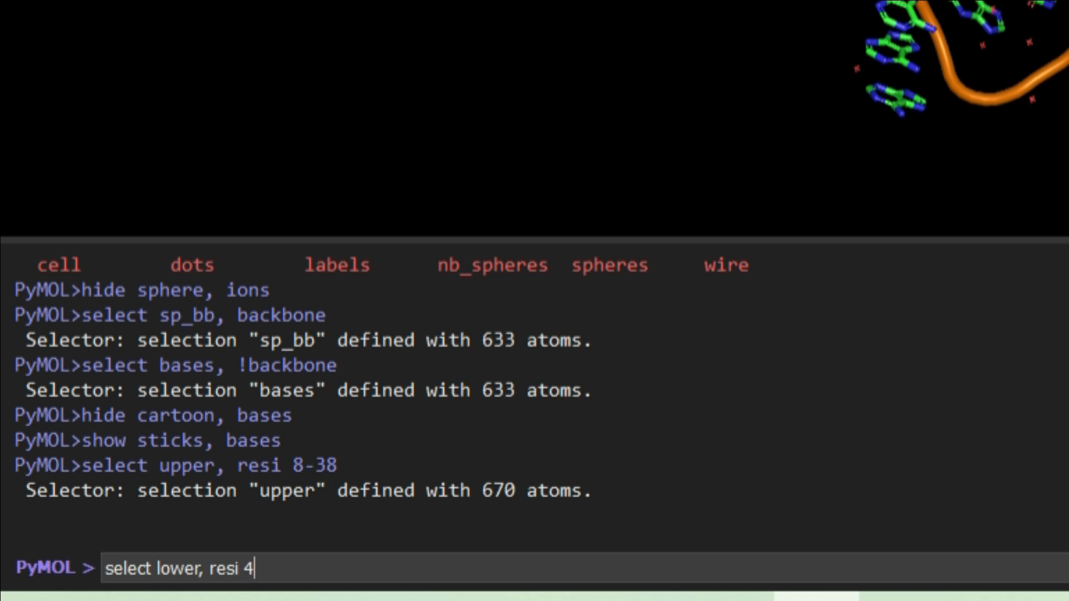
type("7")
key("Return")
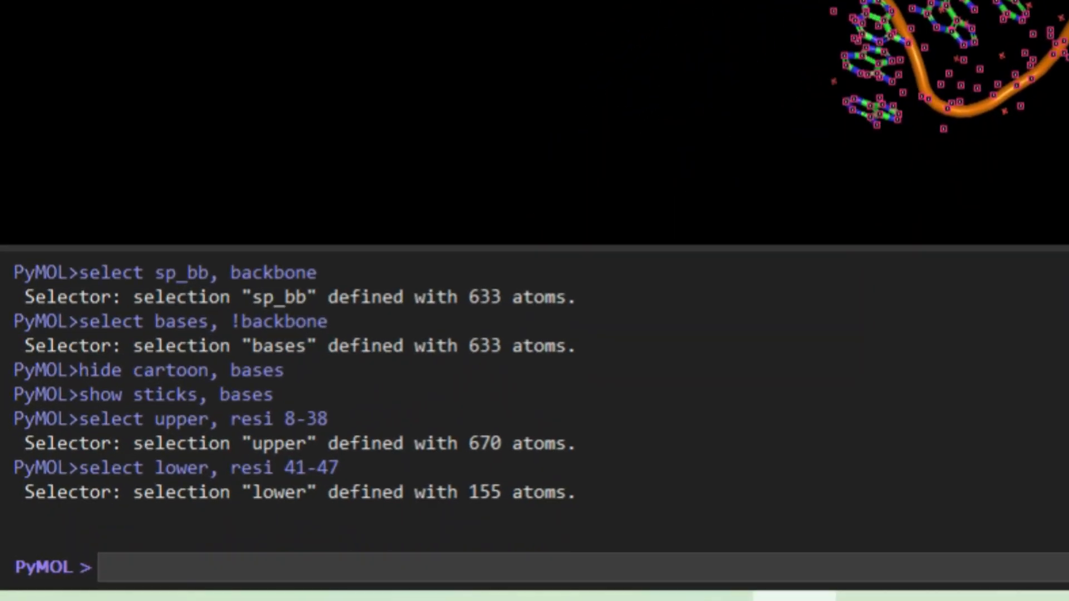
Create a selection named side for everything outside the upper and lower regions, using the expression !(upper | lower).
type("selec")
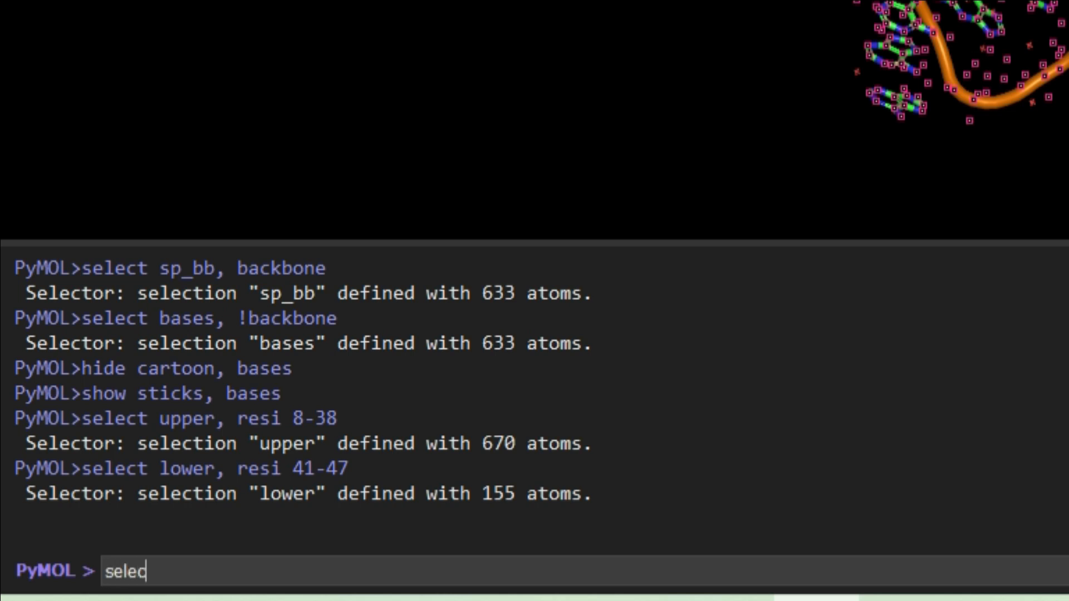
type("t side,")
type("!")
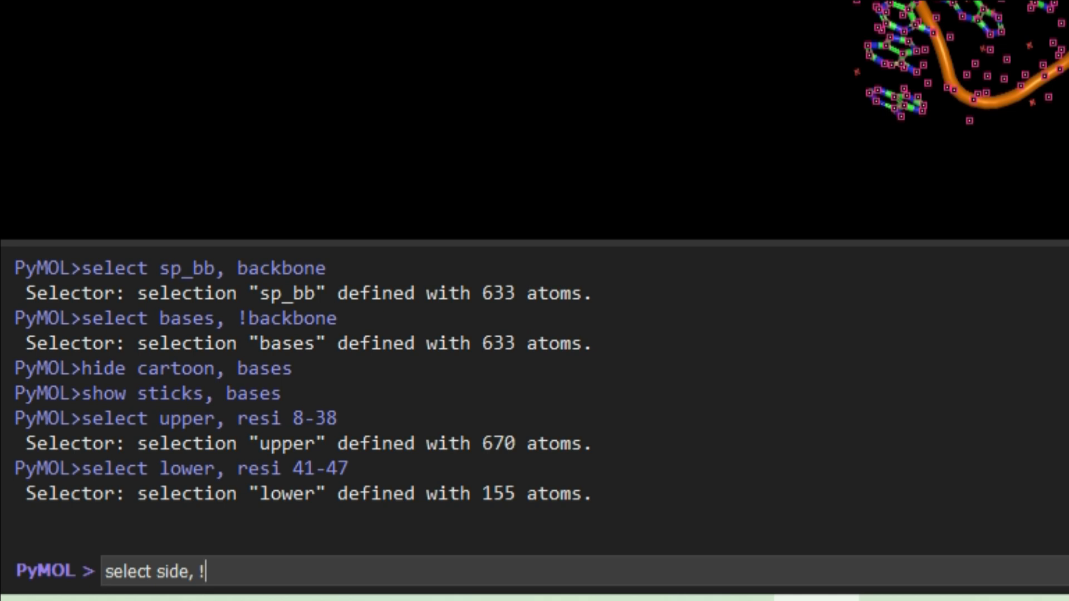
type("()")
key("Left")
type("upper ")
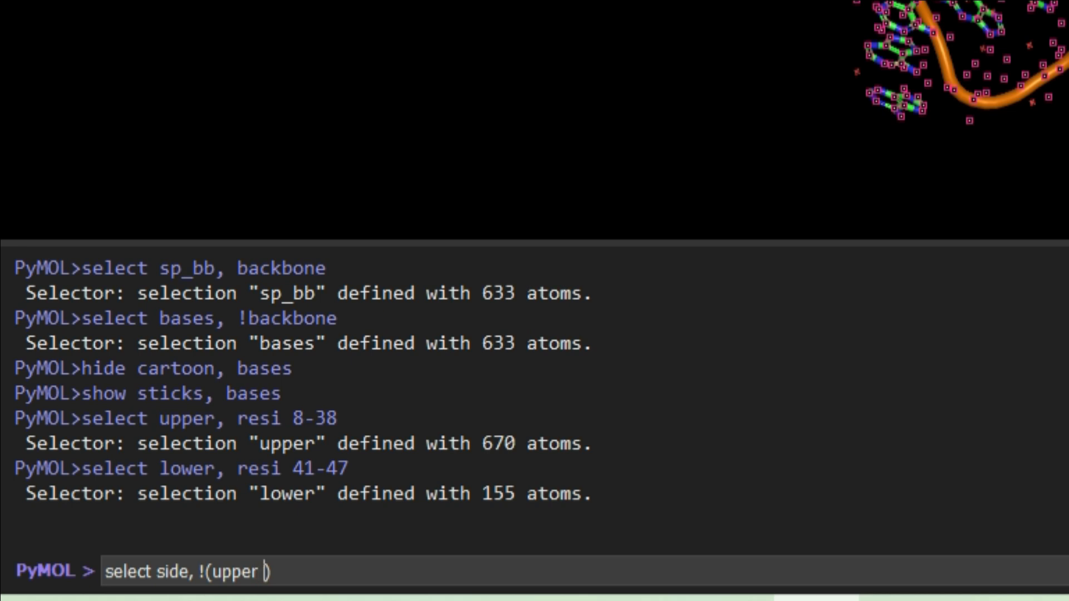
type("| lower")
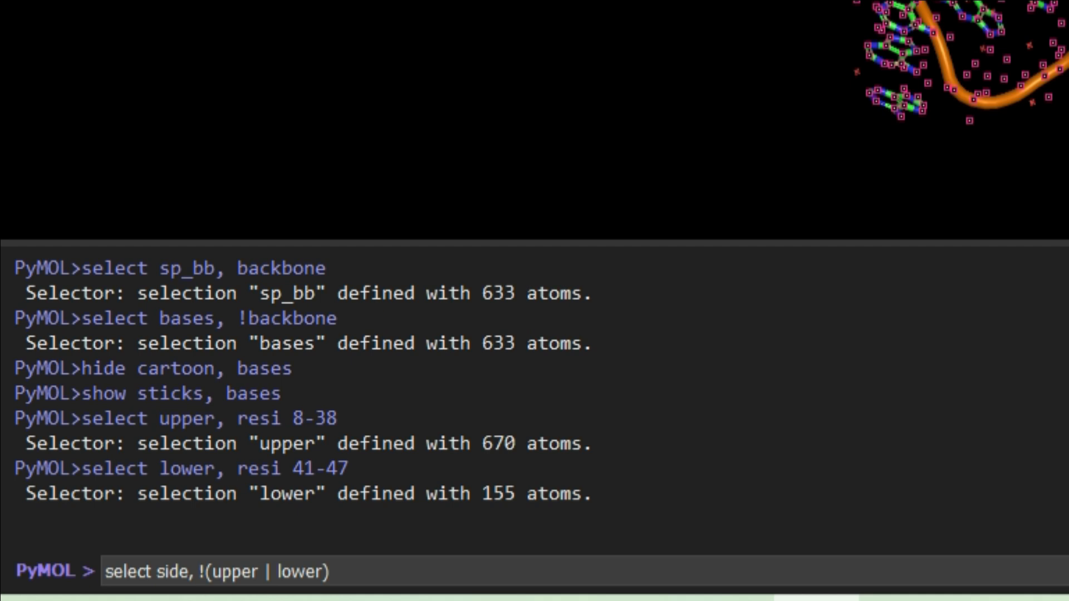
key("ctrl+shift+Left")
key("ctrl+shift+Left")
key("ctrl+shift+Left")
key("ctrl+shift+Left")
key("ctrl+shift+Left")
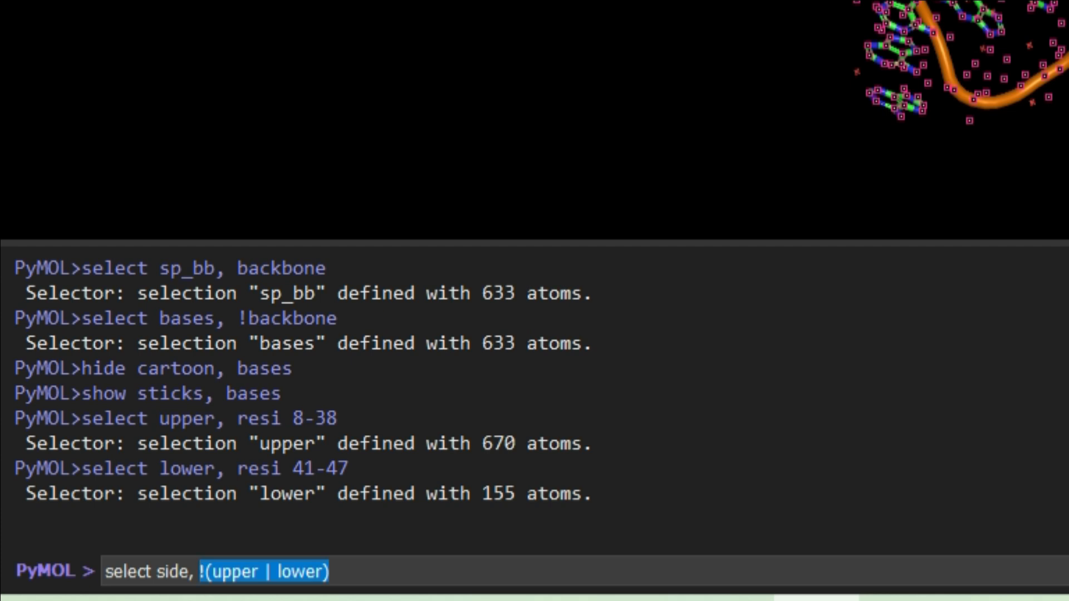
key("Right")
key("Right")
key("Right")
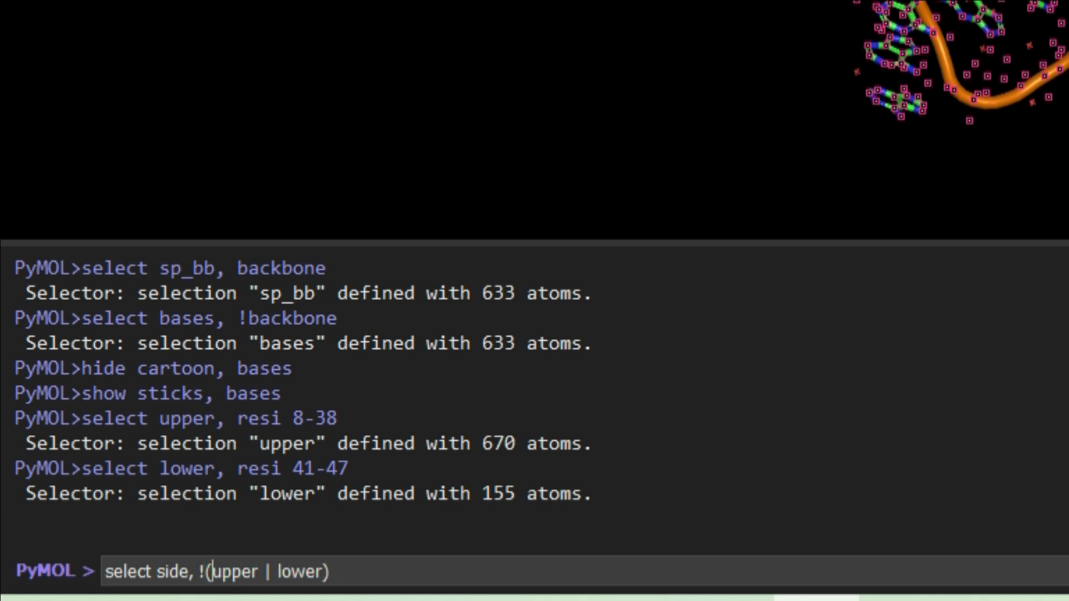
key("Return")
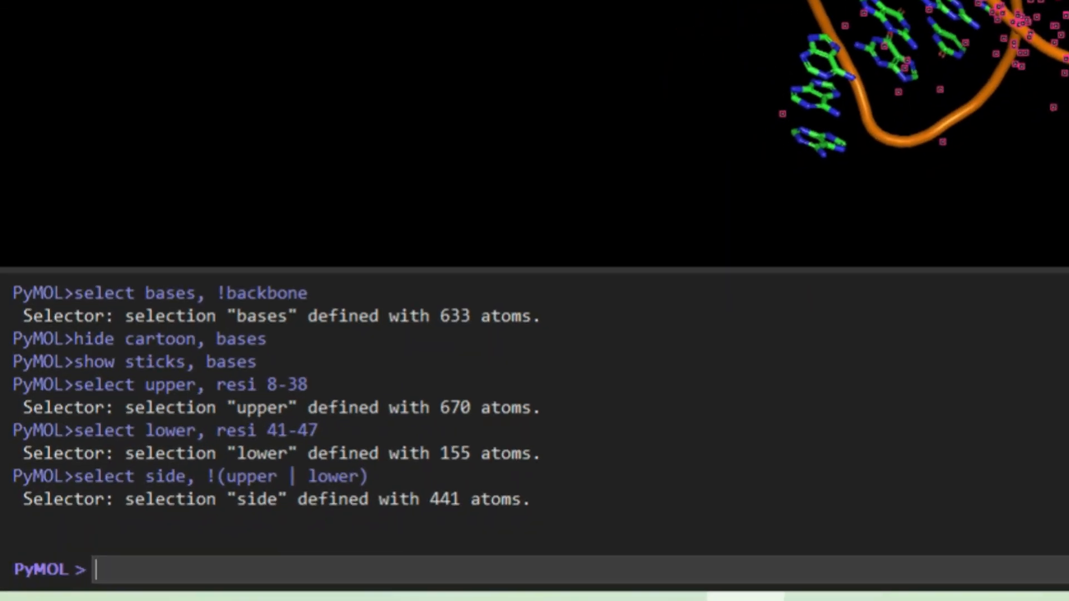
Color the upper selection wheat and turn off the markers of the side selection.
type("color")
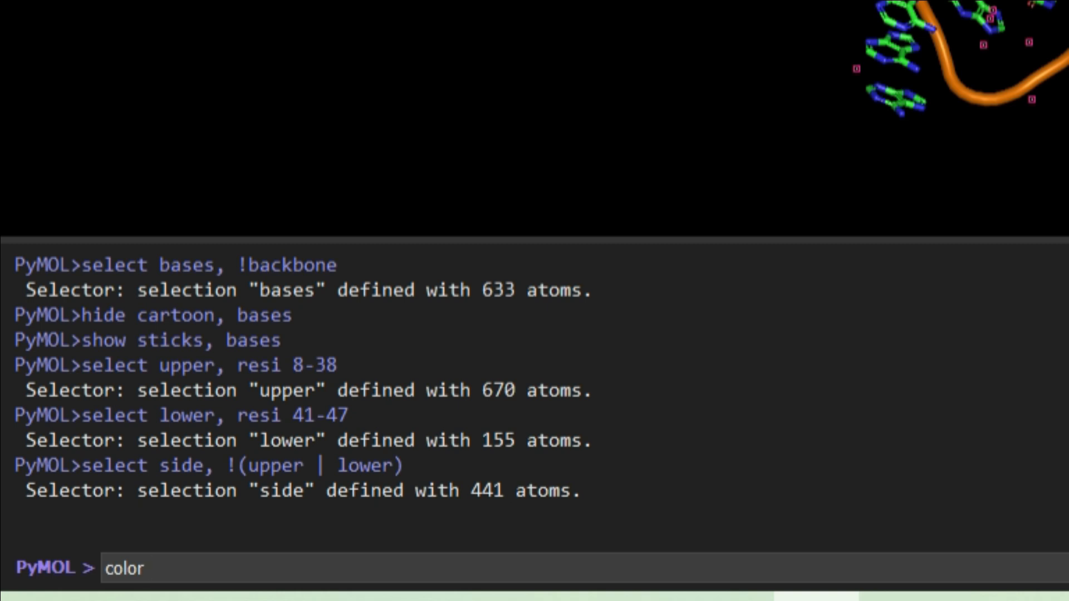
type("wheat,")
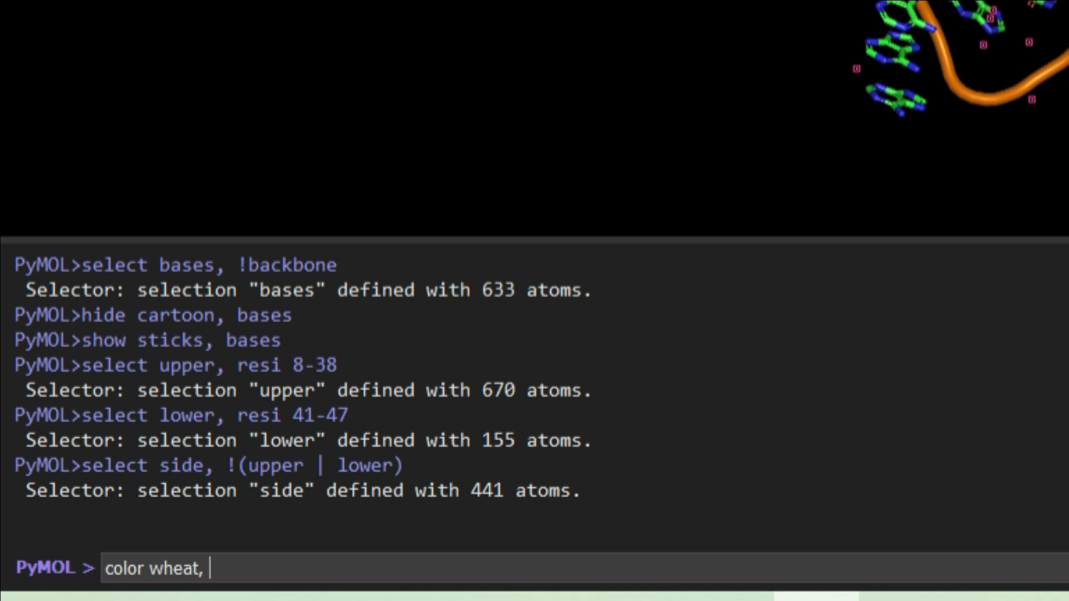
type("upper")
key("Return")
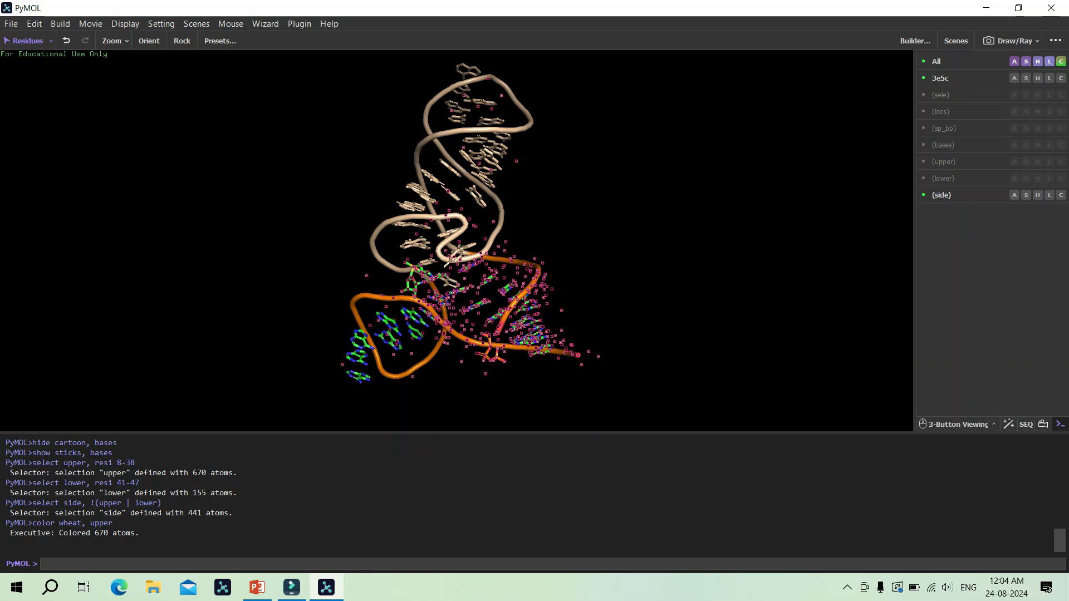
left_click(941, 195)
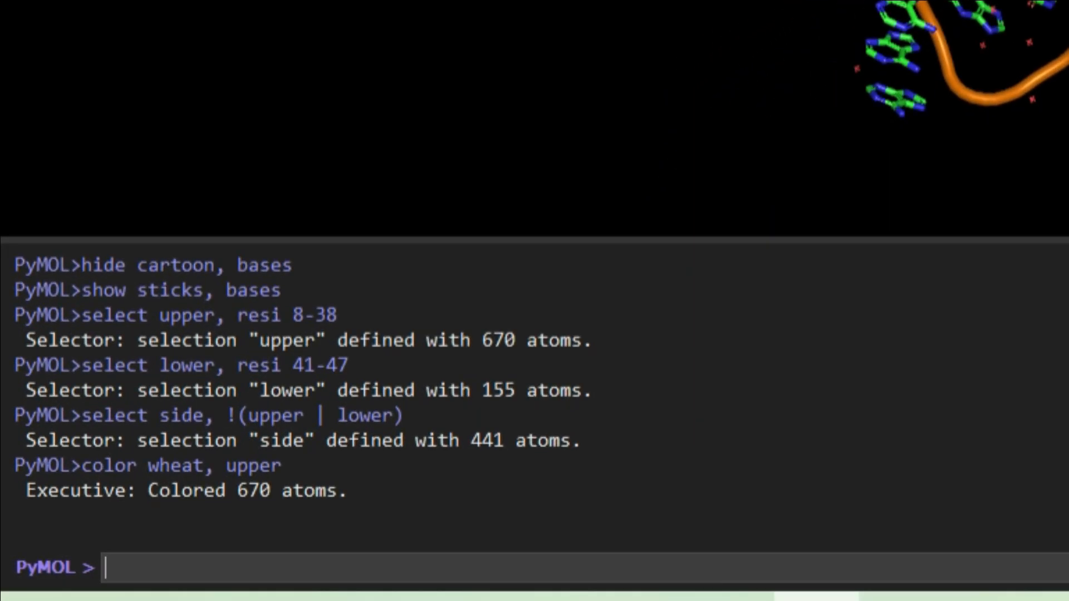
Color the lower selection lightpink.
key("Up")
key("Left")
key("Left")
key("Left")
key("Left")
key("Left")
key("Left")
key("Left")
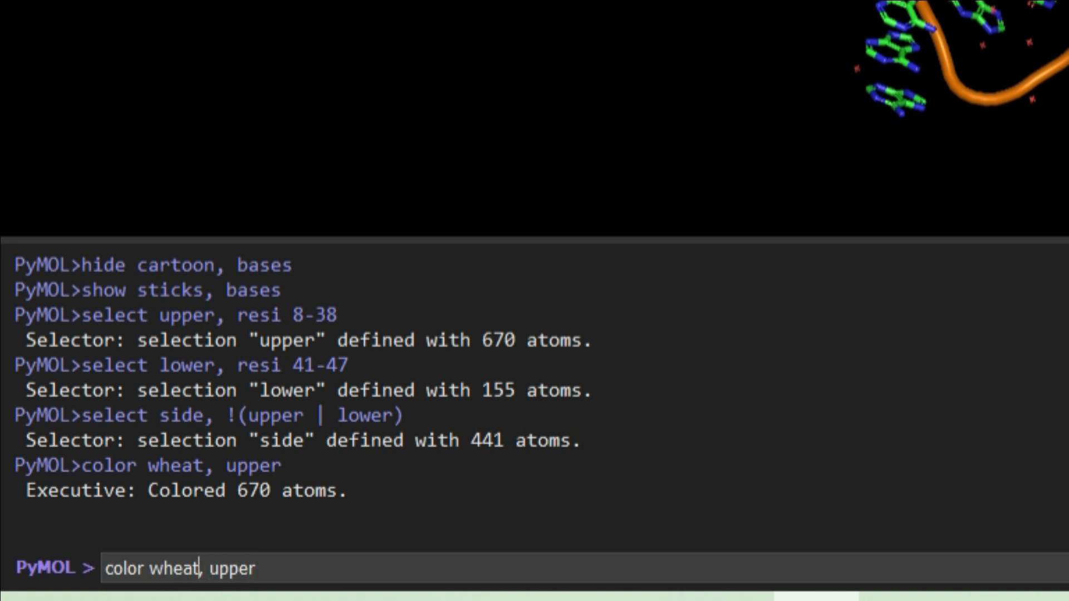
key("ctrl+shift+Left")
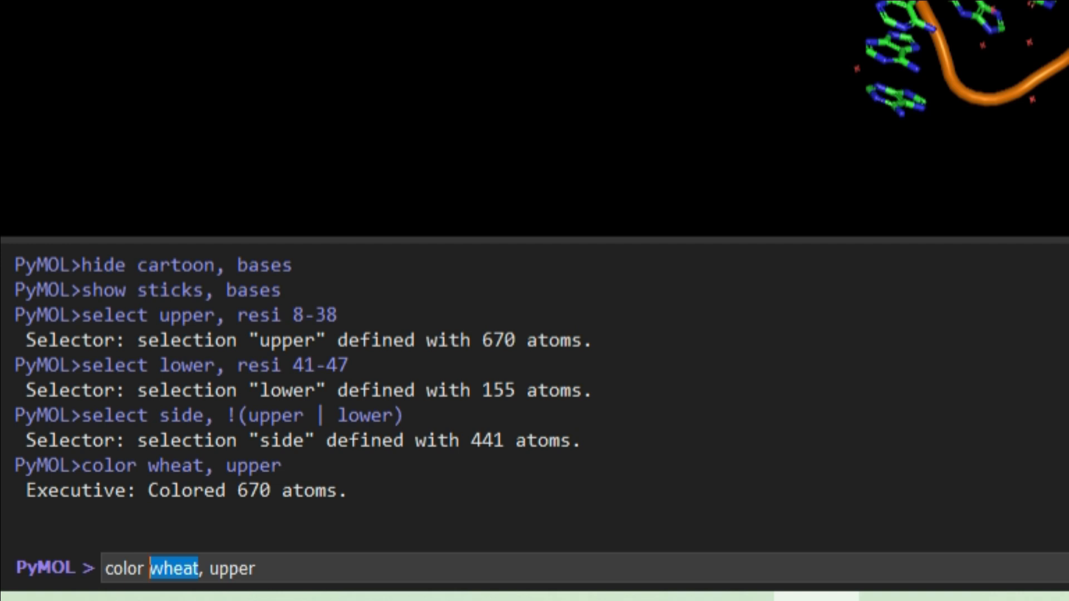
type("lightpink")
key("Right")
key("Right")
key("shift+End")
key("BackSpace")
type("lower")
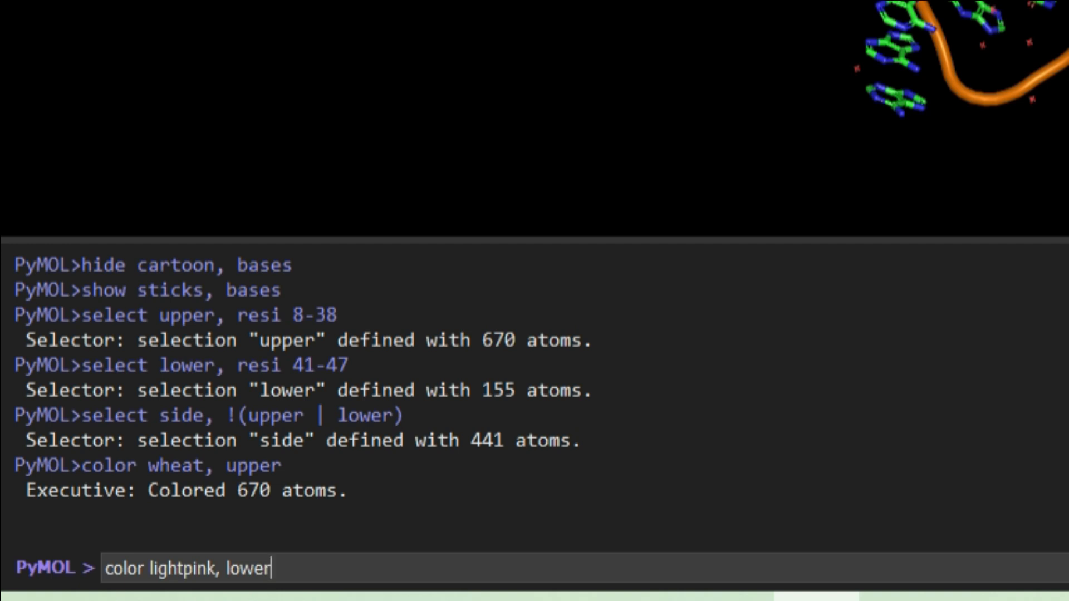
key("Return")
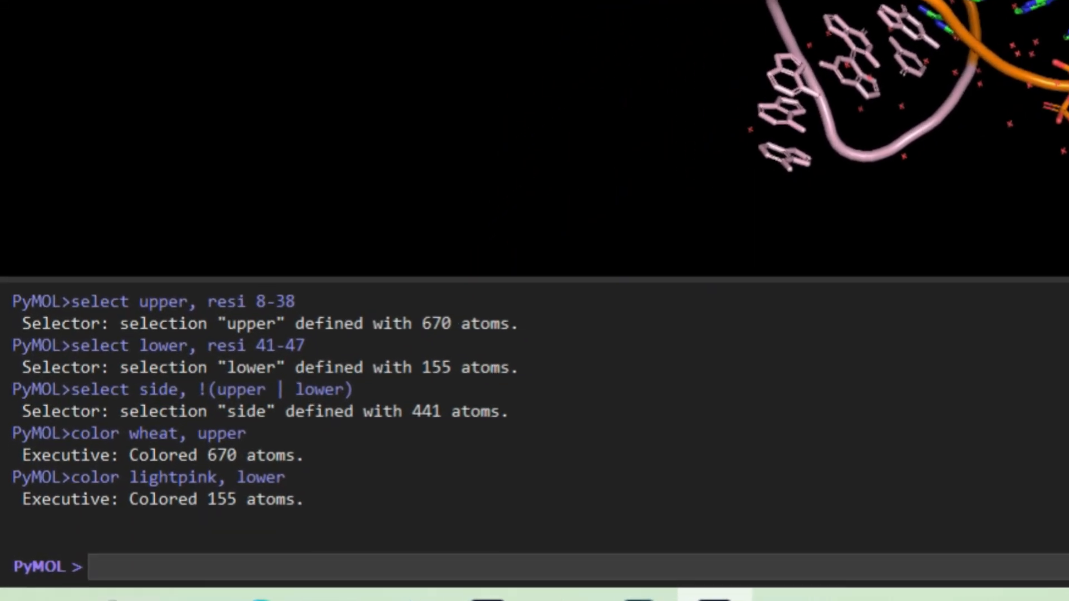
Color the side selection olive.
type("color lightpink, lower")
key("Left")
key("Left")
key("Left")
key("Left")
key("Left")
key("Left")
key("Left")
key("ctrl+shift+Left")
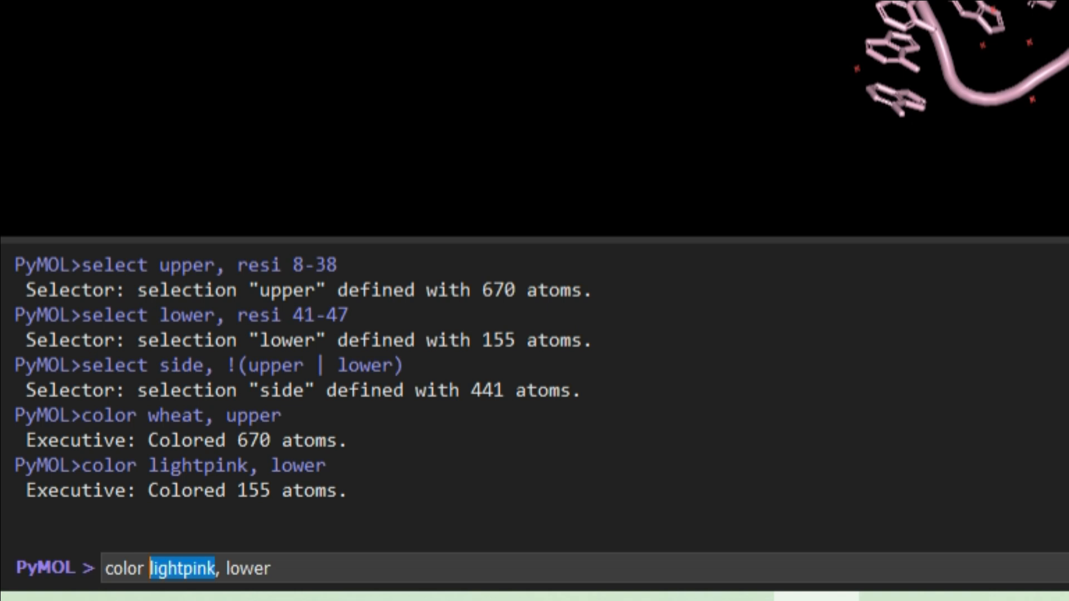
key("BackSpace")
type("olive")
key("Right")
key("Right")
key("shift+End")
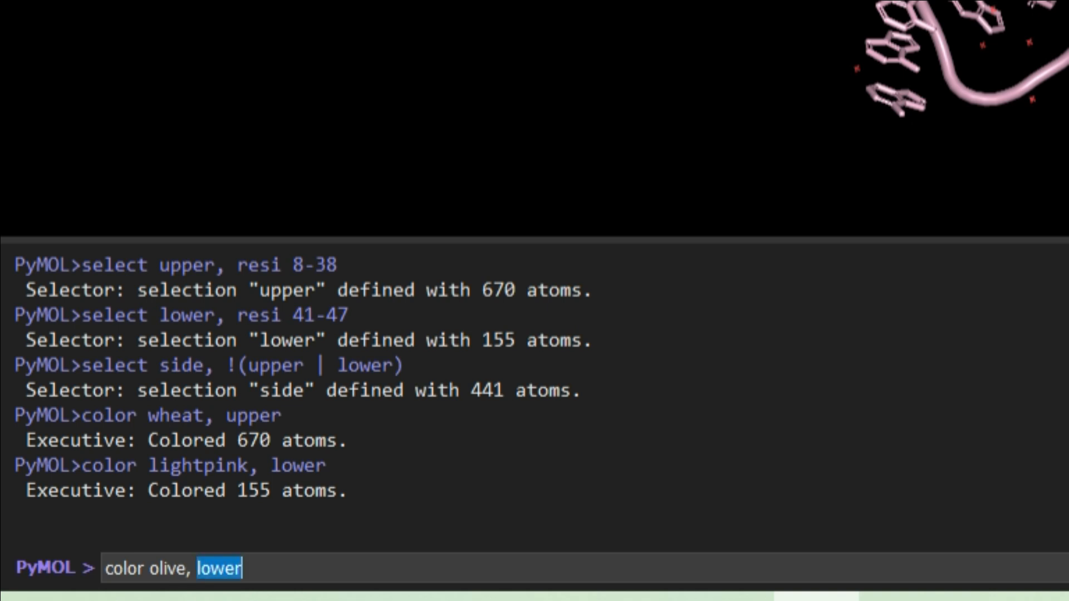
type("side")
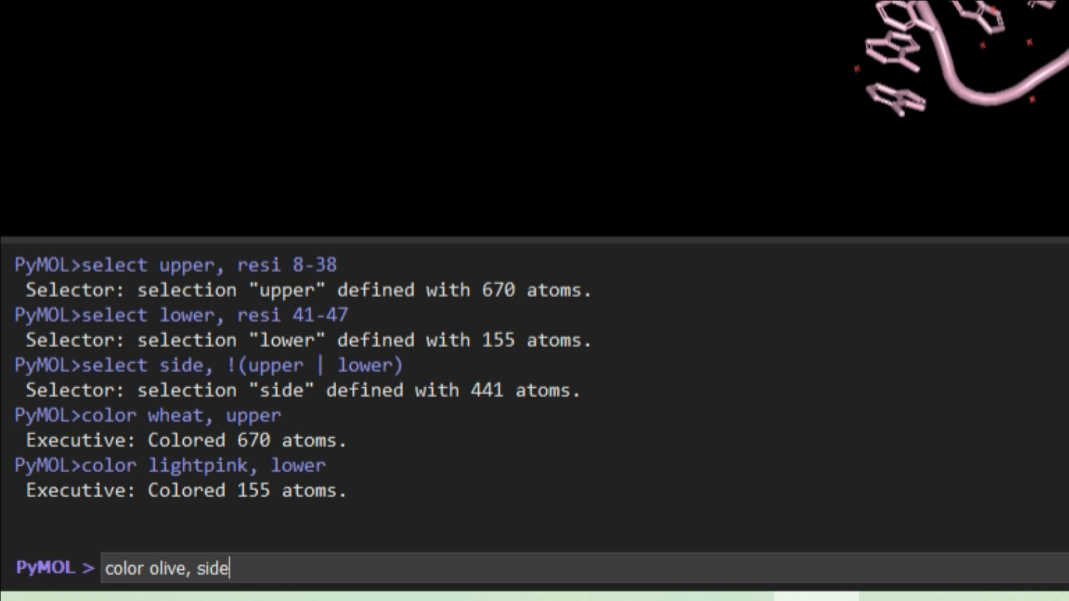
key("Return")
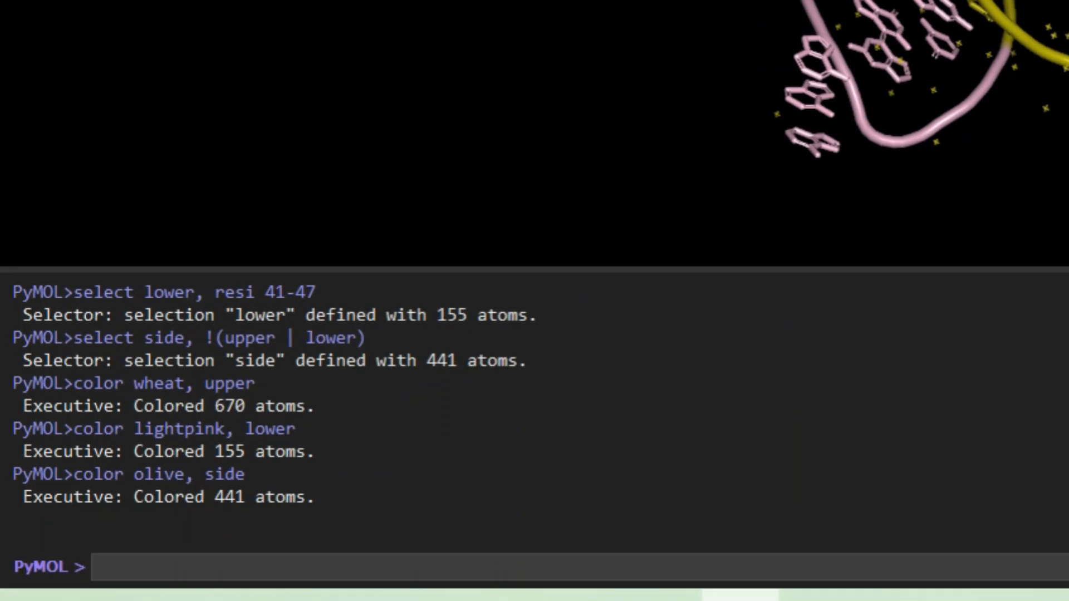
Create a selection named ligand containing the residue named SAM, using the expression resn SAM.
type("selectt")
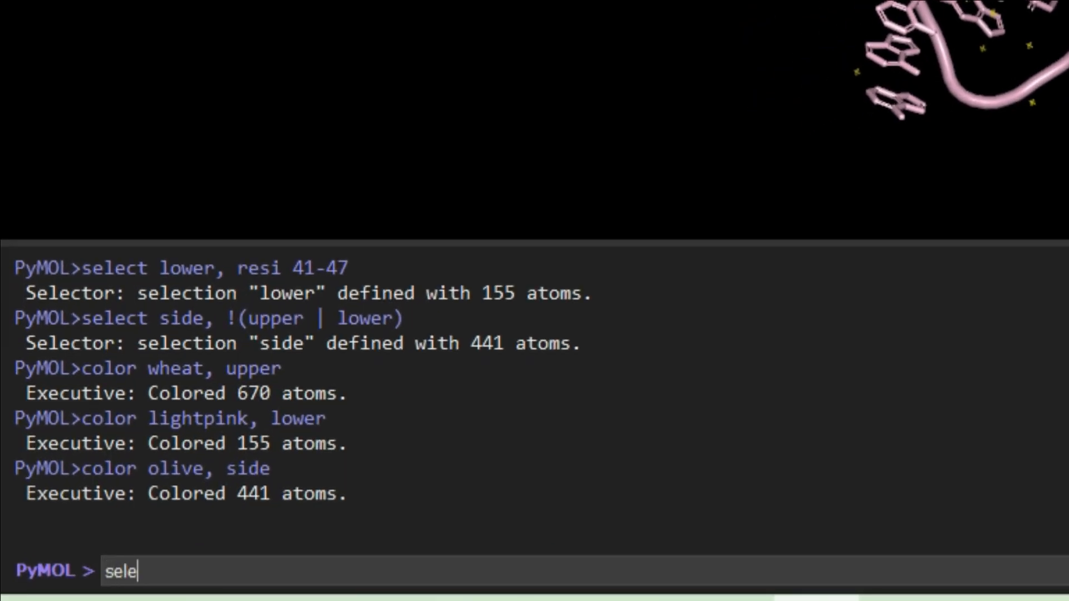
key("BackSpace")
key("BackSpace")
type("ligand,")
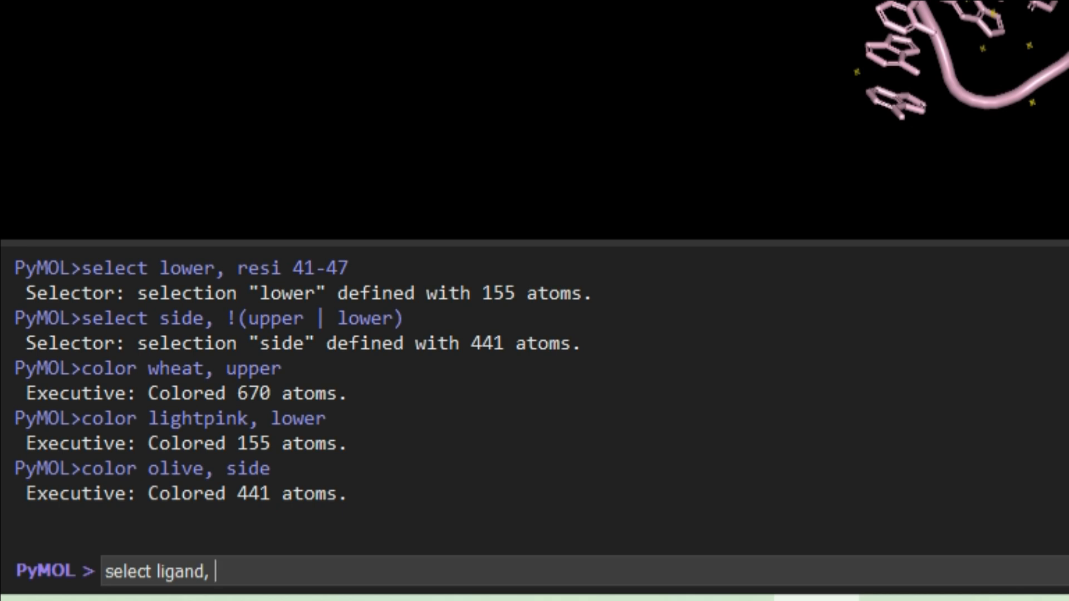
type("resn SAM")
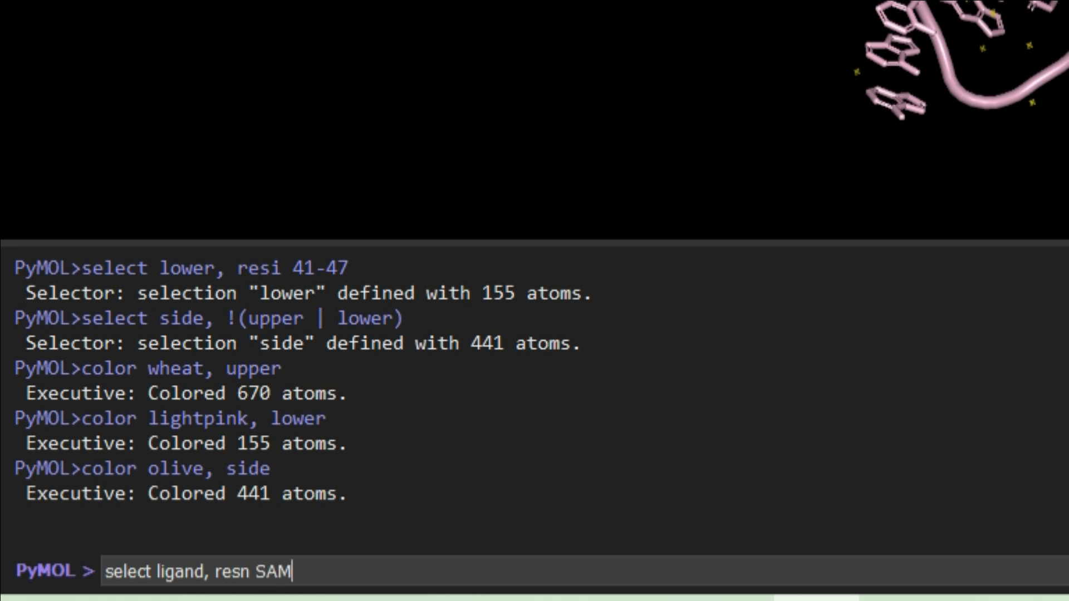
key("Return")
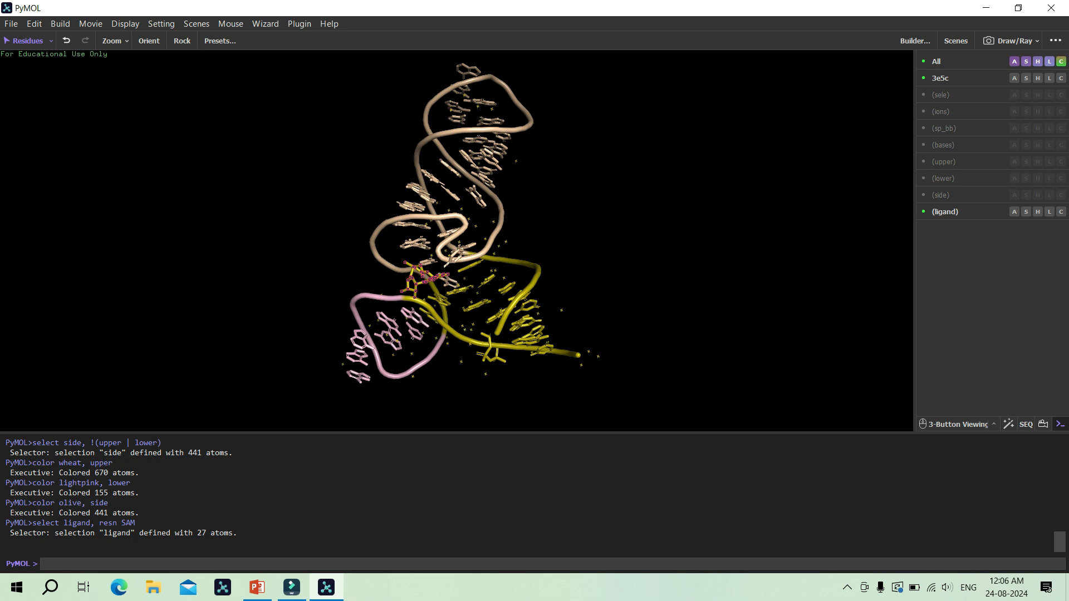
Hide the stick representation of the ligand selection and turn off its selection markers.
right_click_drag(457, 239, 457, 307)
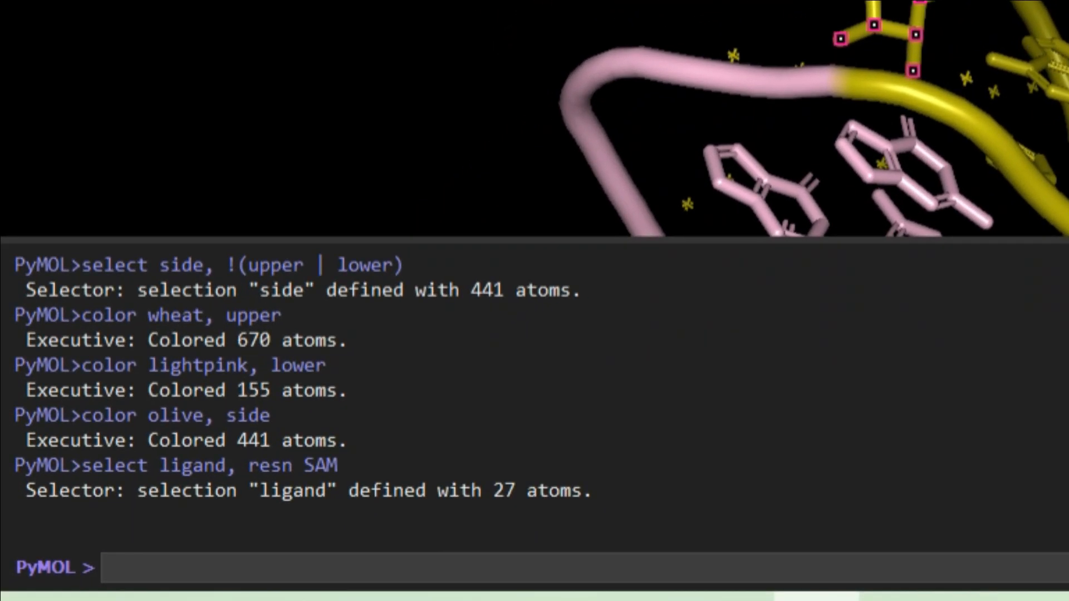
type("show")
key("BackSpace")
key("BackSpace")
key("BackSpace")
key("BackSpace")
key("BackSpace")
type("hide sticks, l")
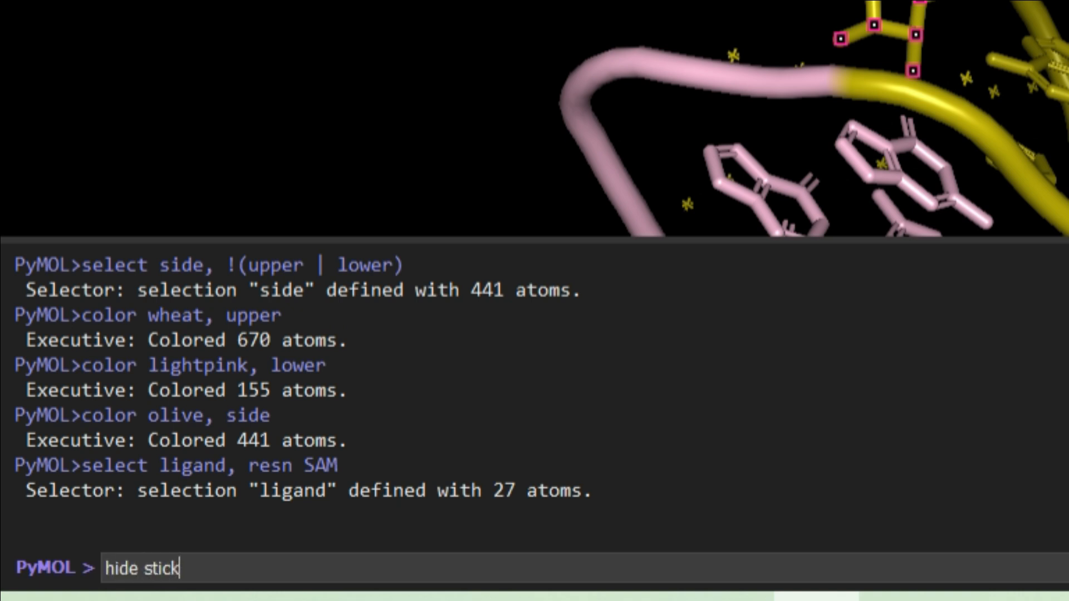
type("igand")
key("Return")
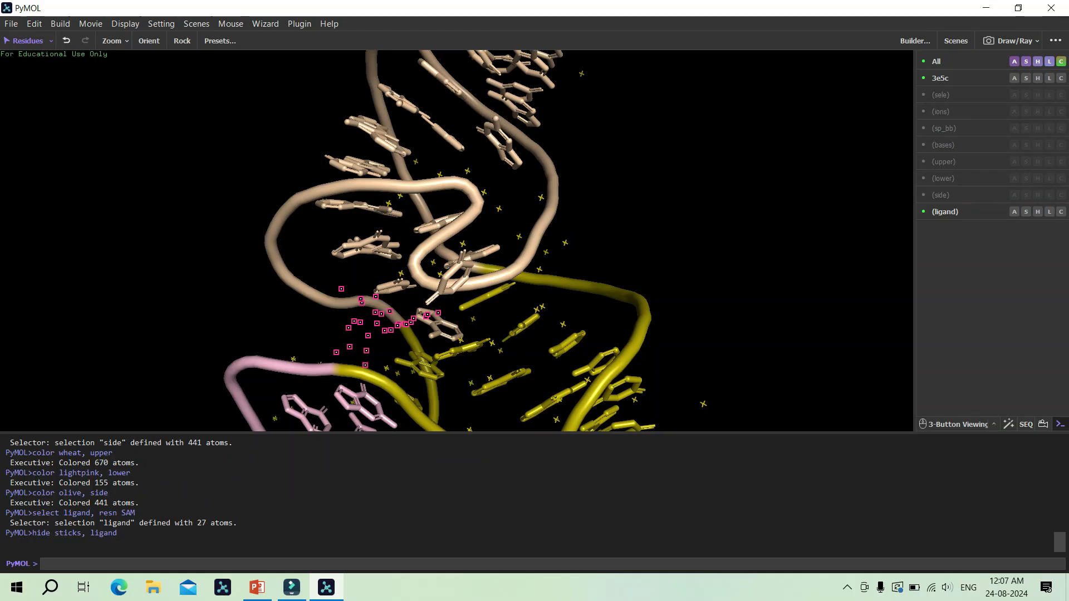
left_click(945, 212)
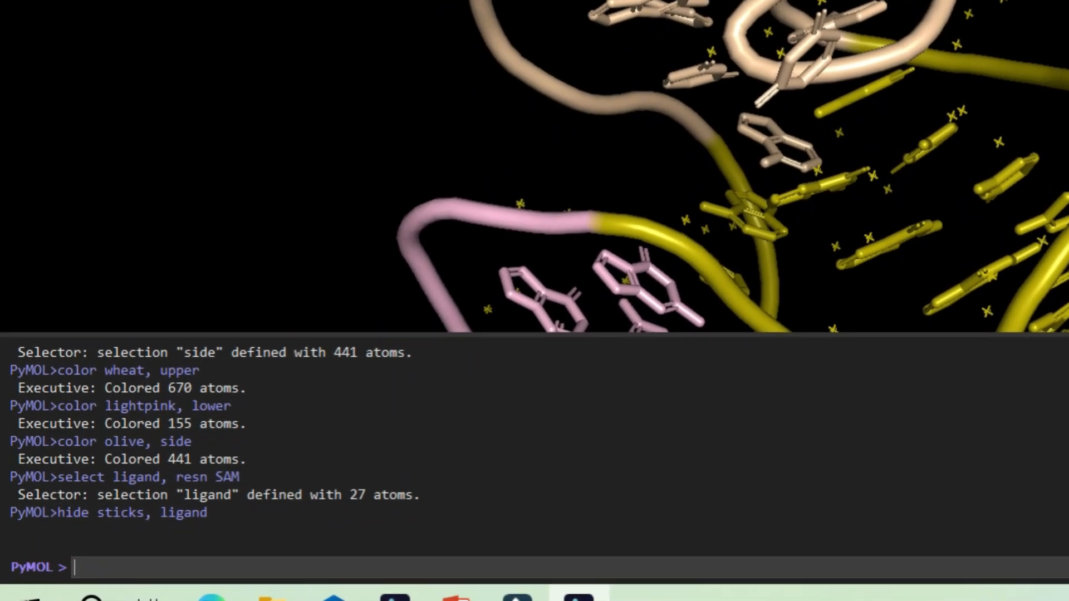
Show the ligand selection as spheres.
type("show spheres,")
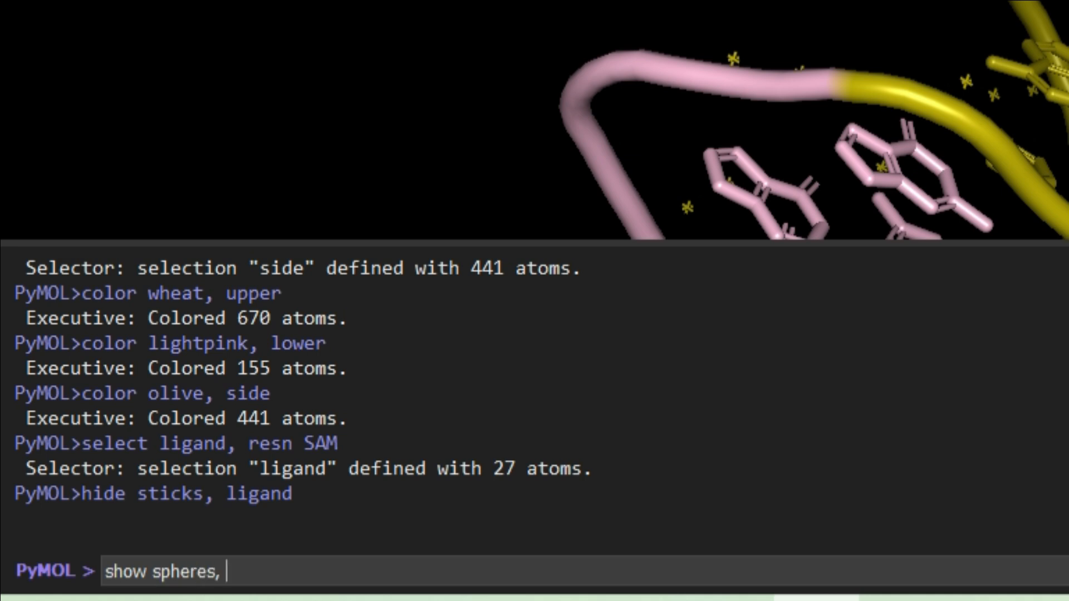
type(" ligand")
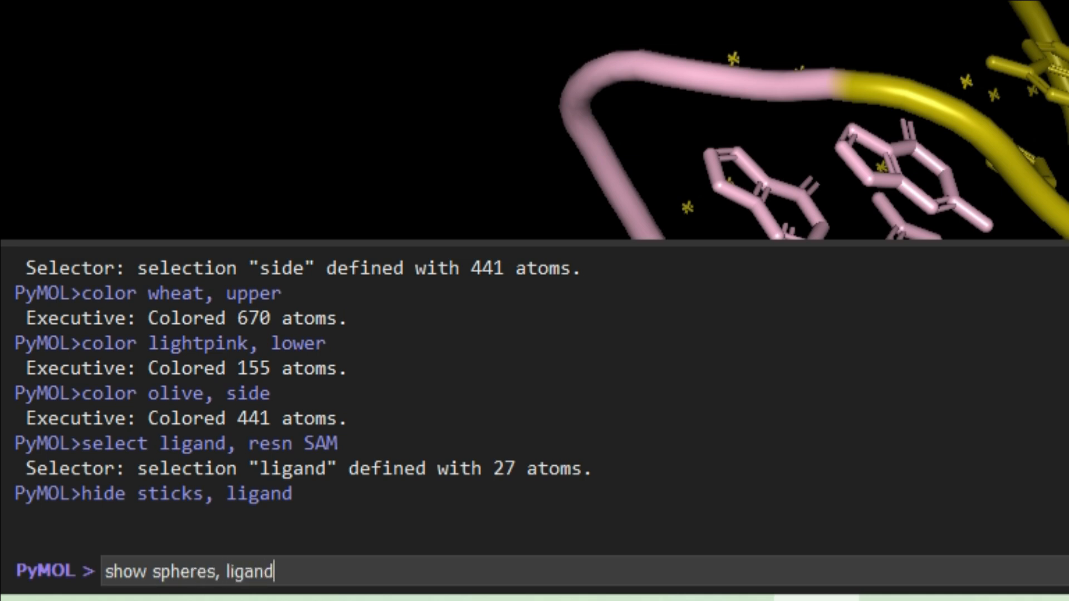
key("Return")
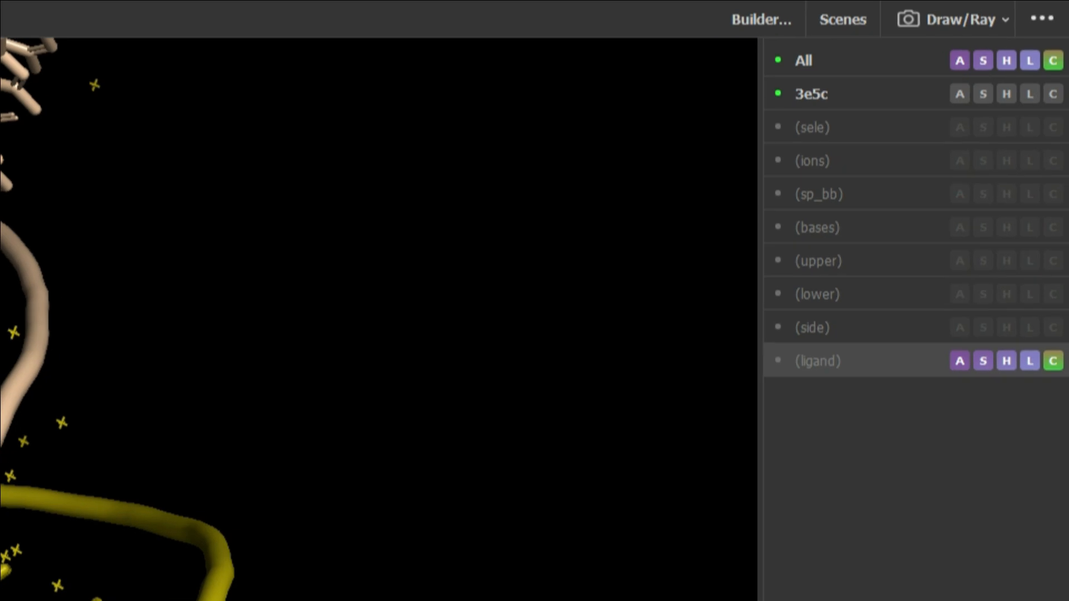
Color the ligand selection by element, using the CHNOS scheme with green carbons.
left_click(1052, 361)
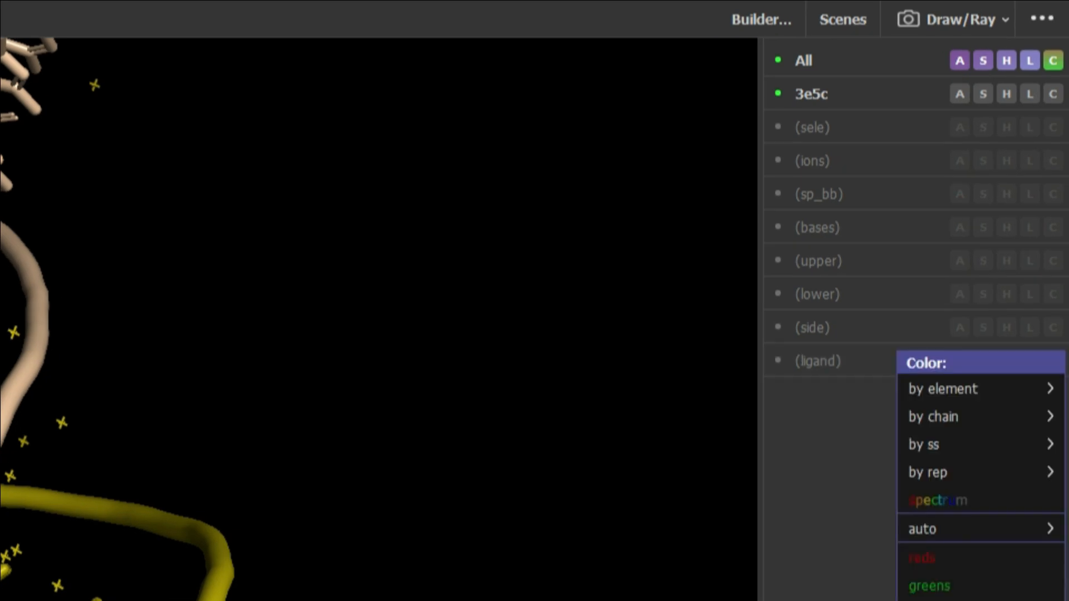
mouse_move(981, 389)
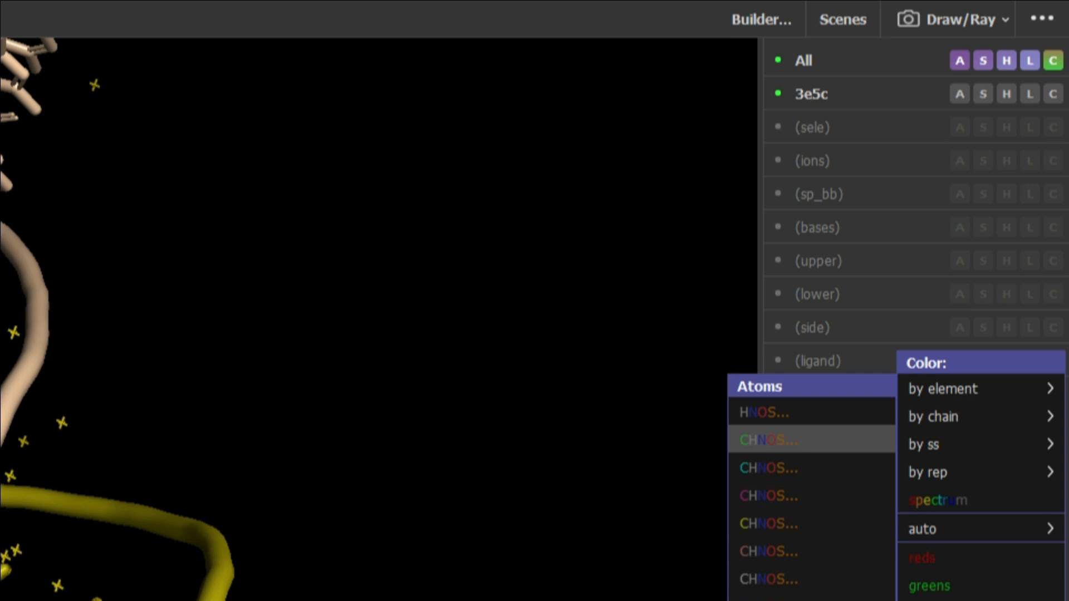
left_click(768, 440)
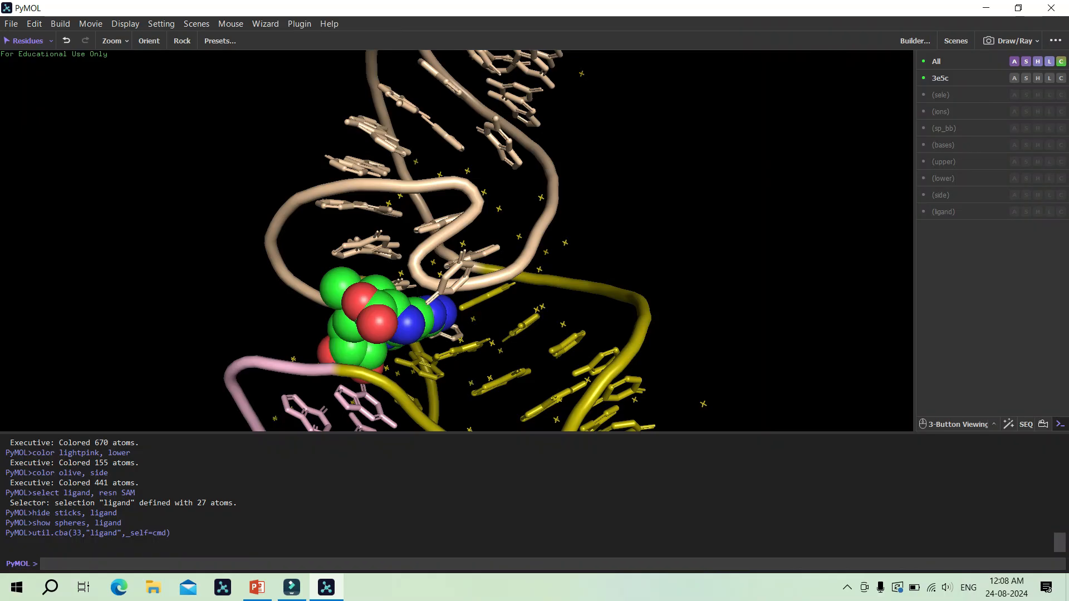
right_click_drag(457, 290, 456, 191)
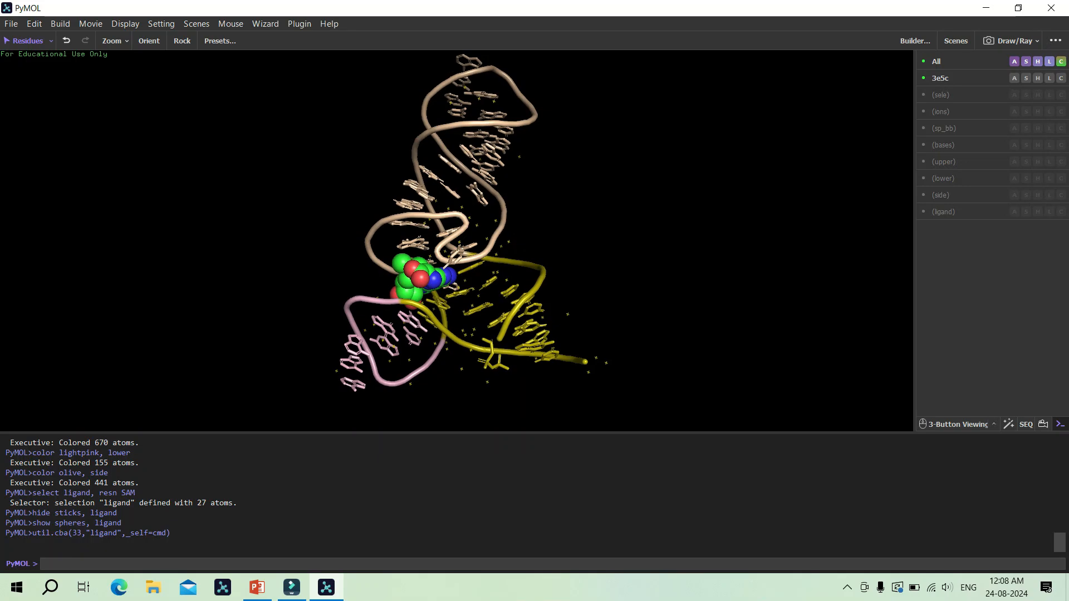
left_click_drag(423, 233, 777, 269)
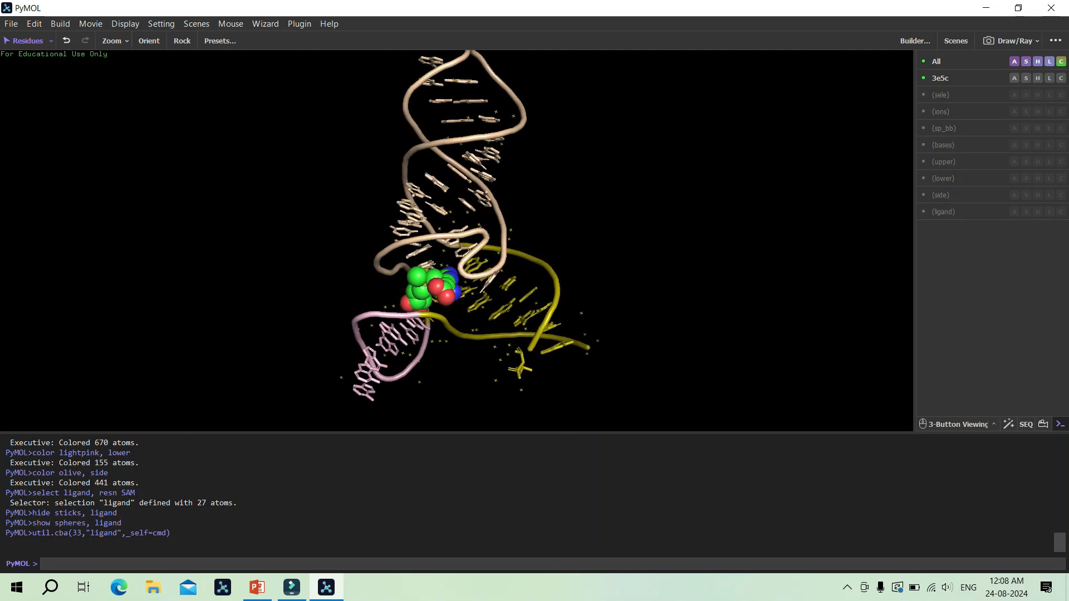